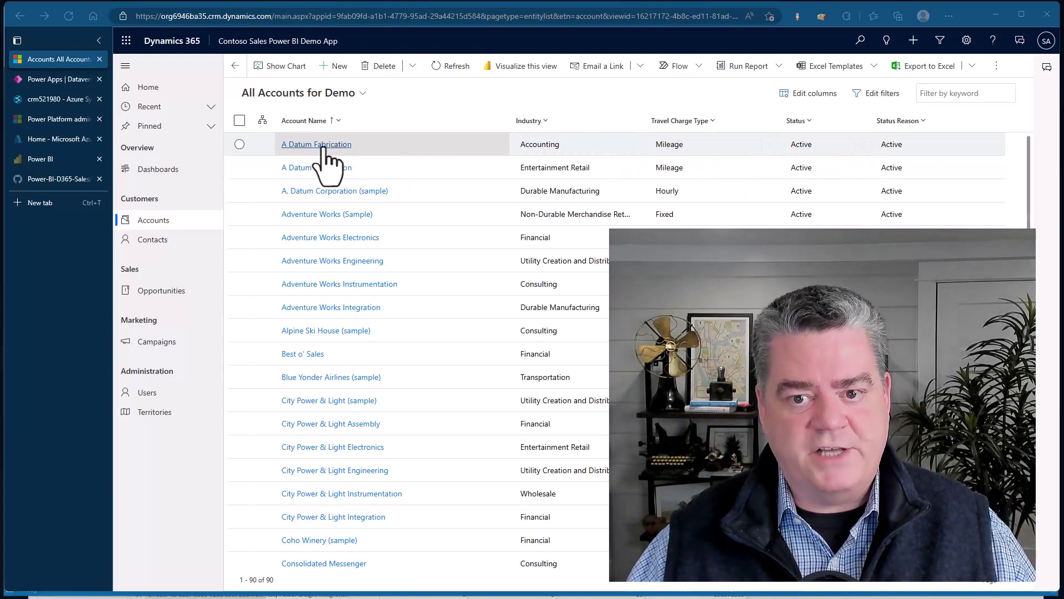
On A Datum Fabrication, set Industry to Free-Range Kitten Herder and Travel Charge Type to Hourly
click(321, 145)
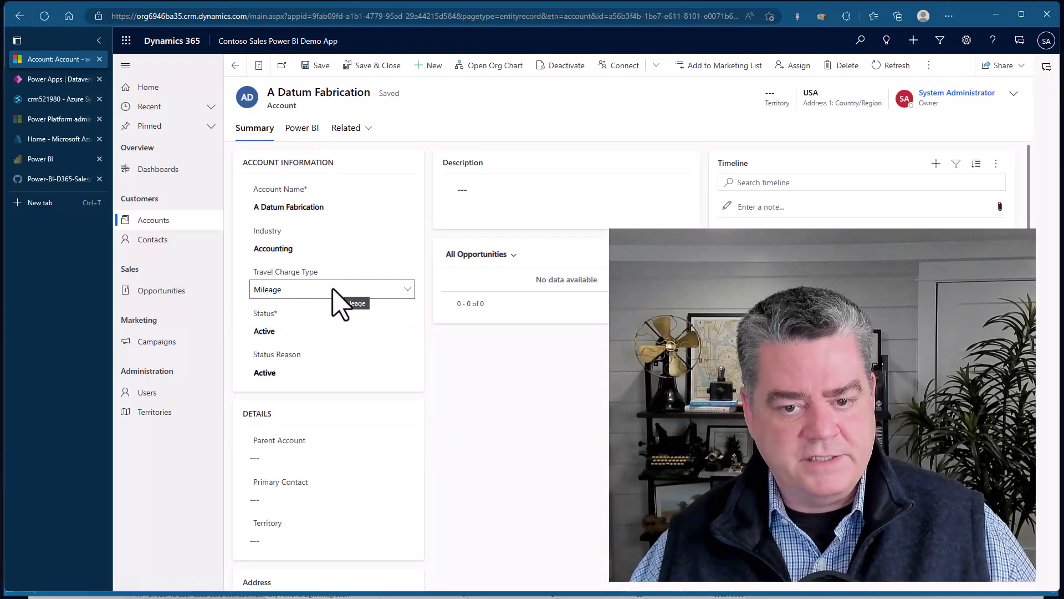
click(336, 248)
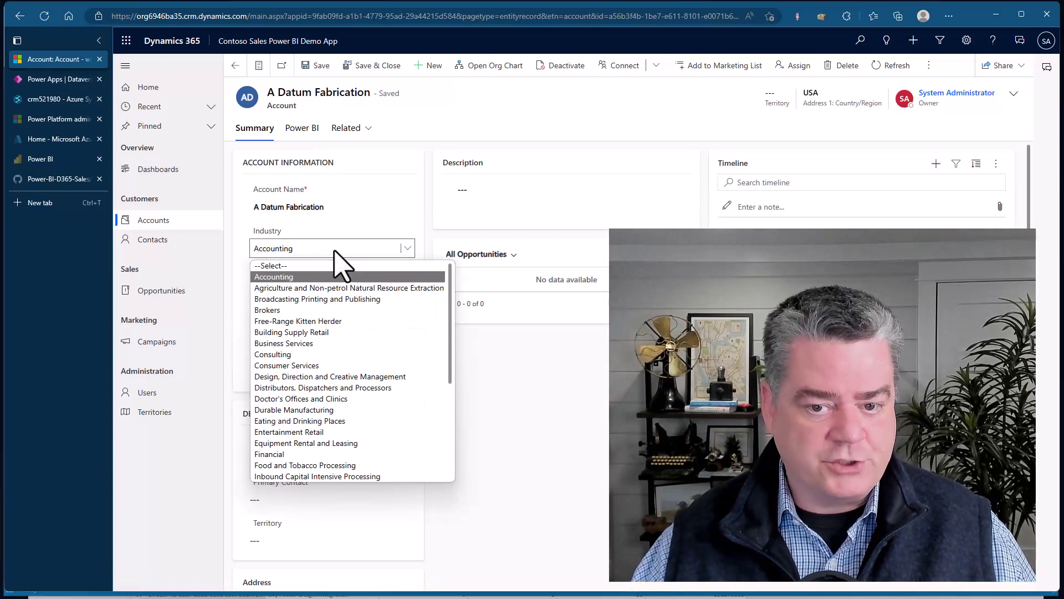
click(319, 322)
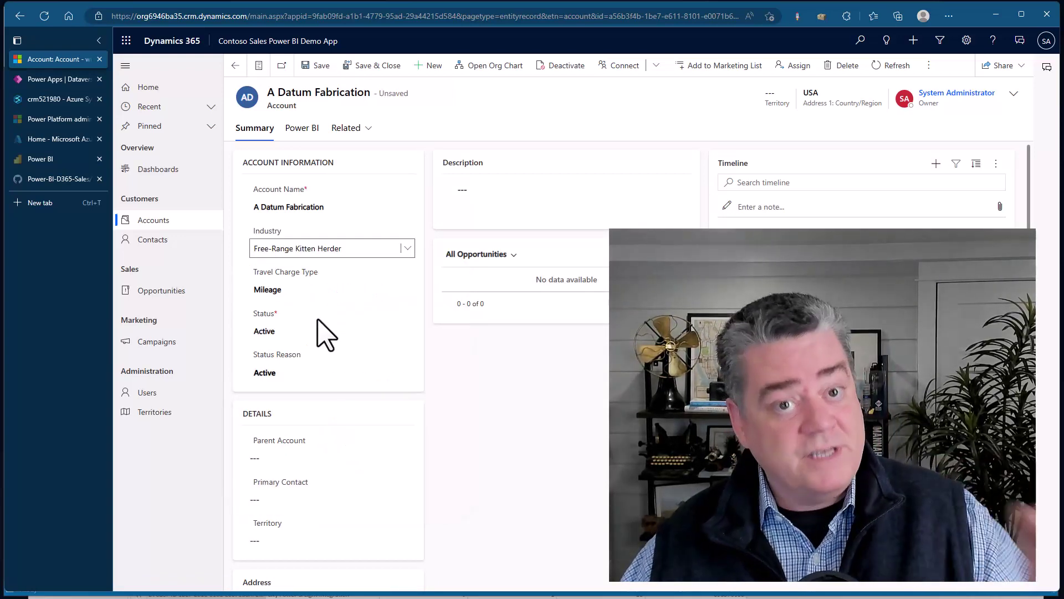
click(331, 289)
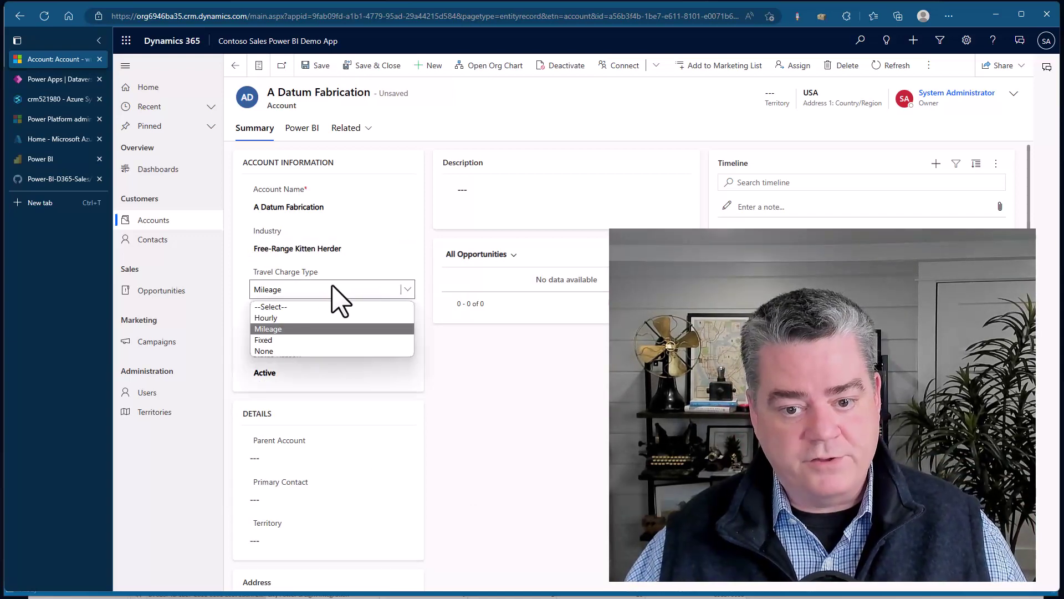
click(317, 324)
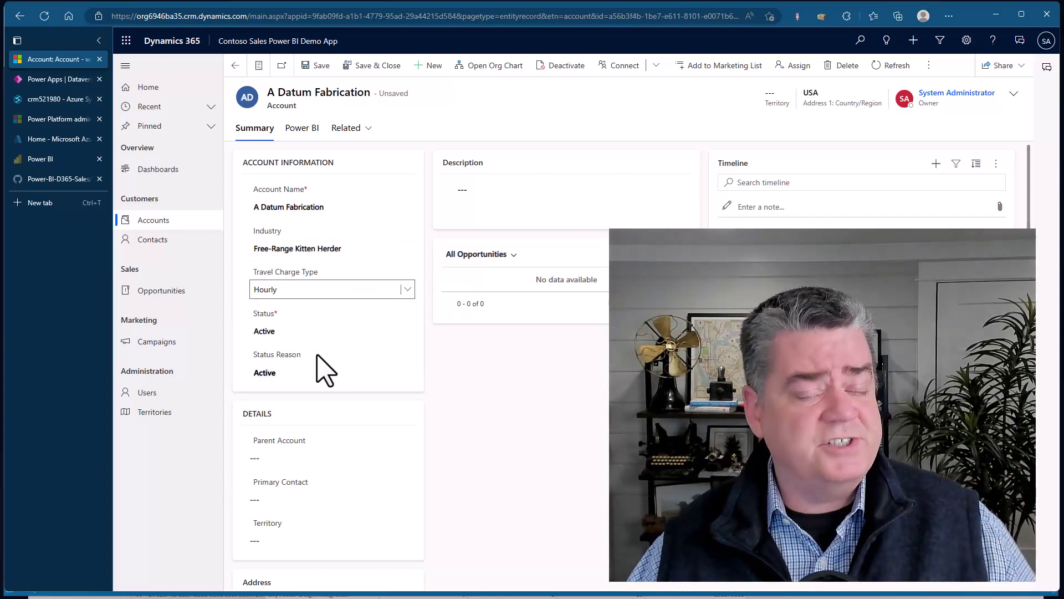
Check the Status choices, leave it Active, and bring up SQL Server Management Studio
click(332, 335)
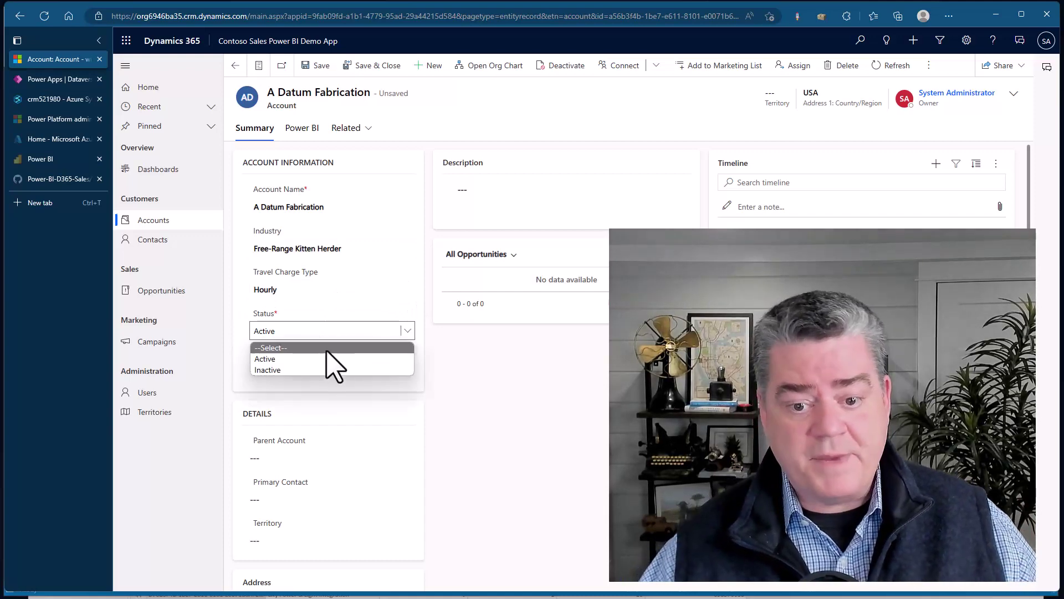
click(340, 330)
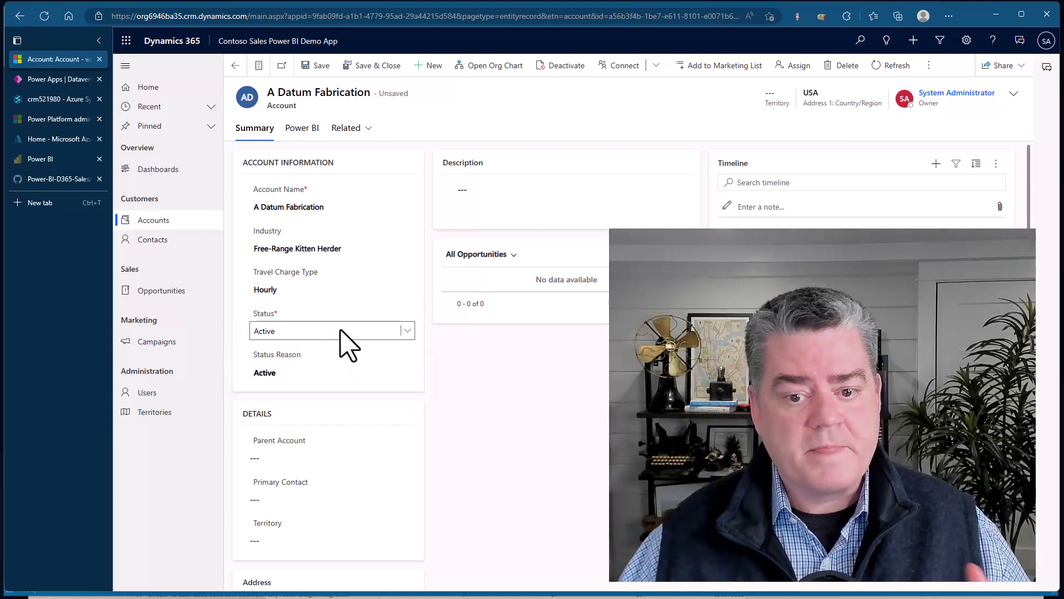
click(331, 91)
Run the Account Query Plain query, which returns numeric industry, travel charge and status codes
mouse_move(557, 595)
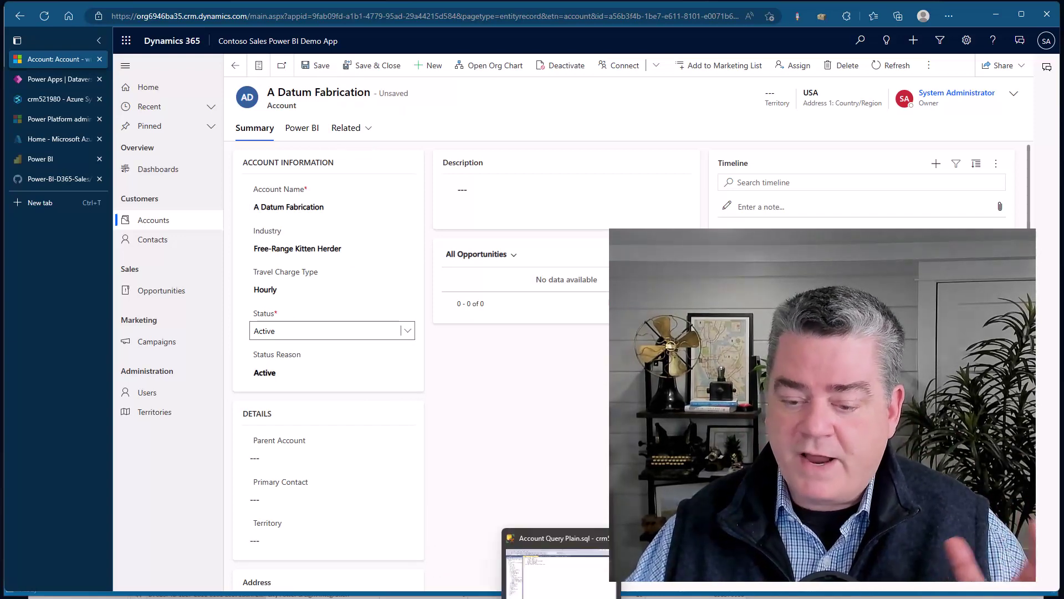
click(557, 595)
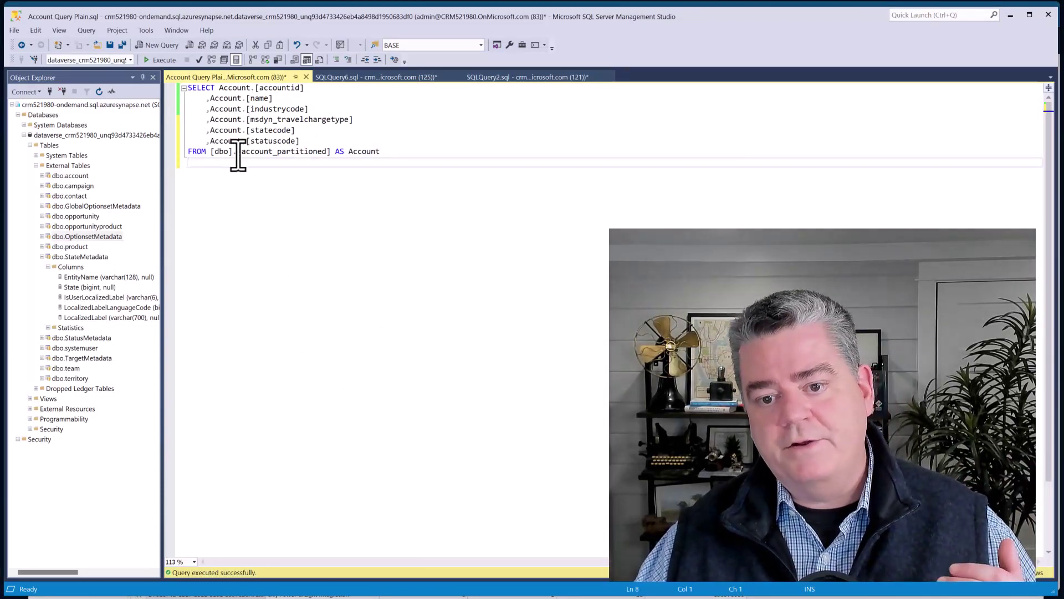
click(161, 61)
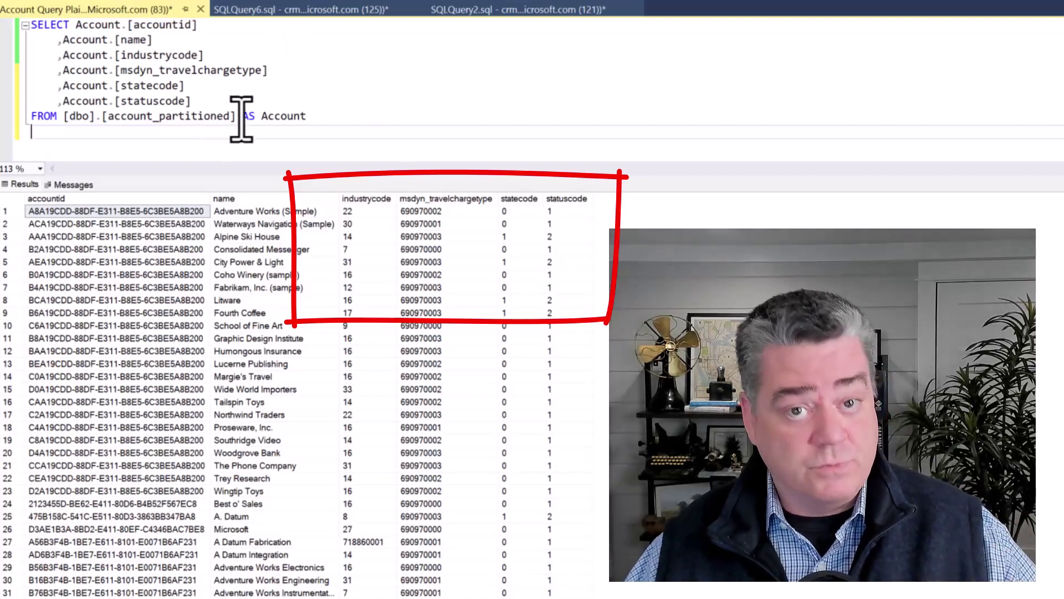
Point out GlobalOptionsetMetadata, OptionsetMetadata, StateMetadata and StatusMetadata, then show the SQLQuery6.sql labels query
click(114, 233)
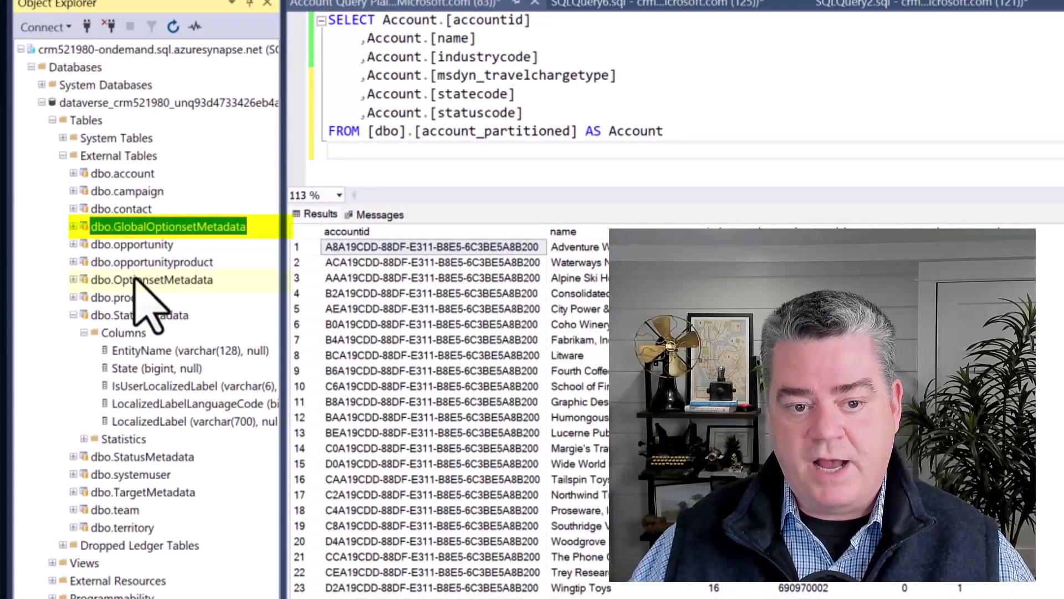
click(144, 281)
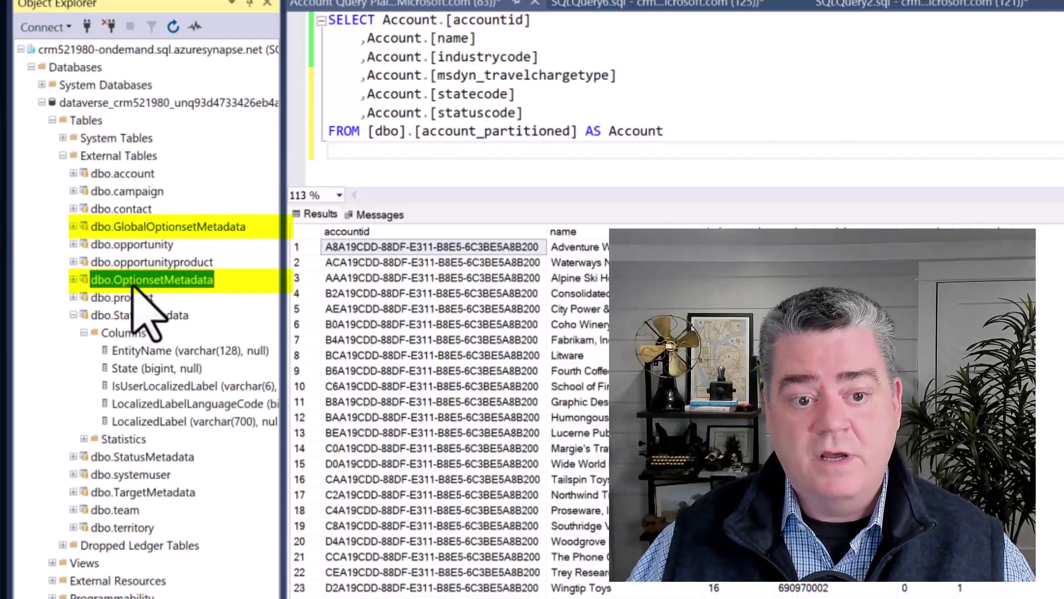
click(124, 316)
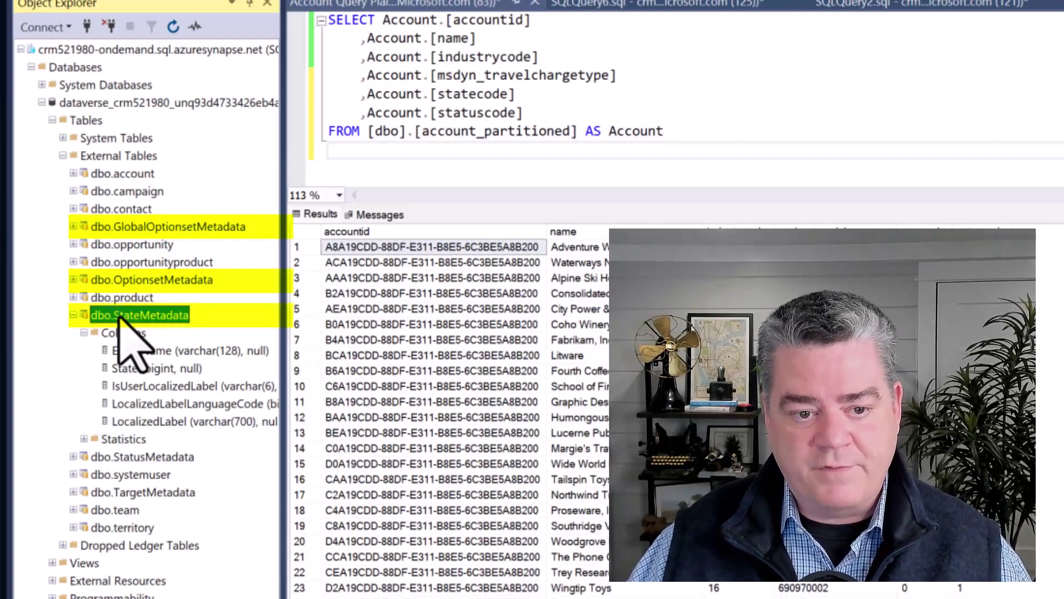
click(143, 457)
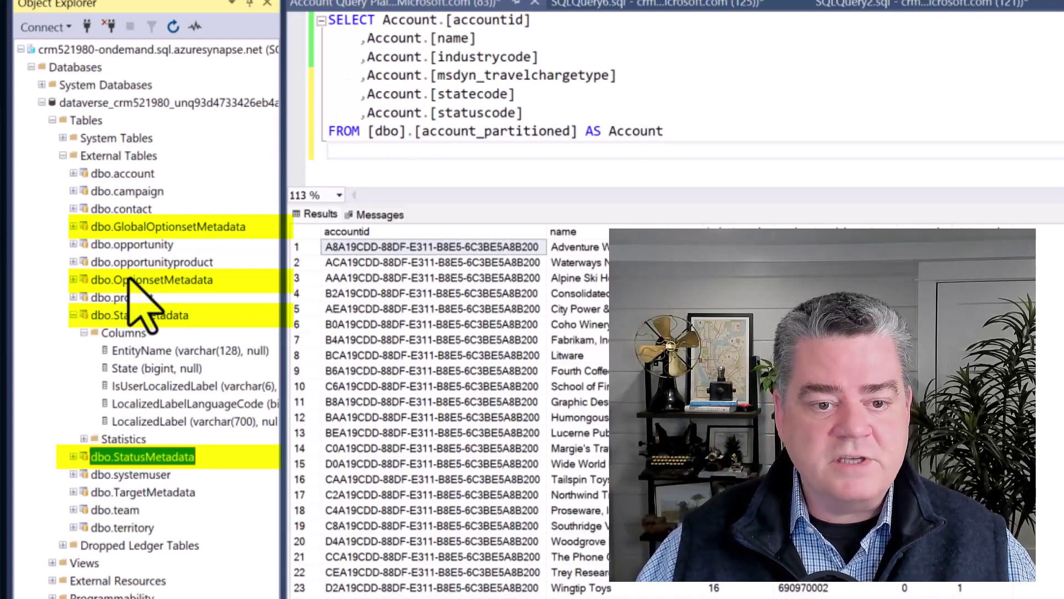
click(127, 278)
click(559, 3)
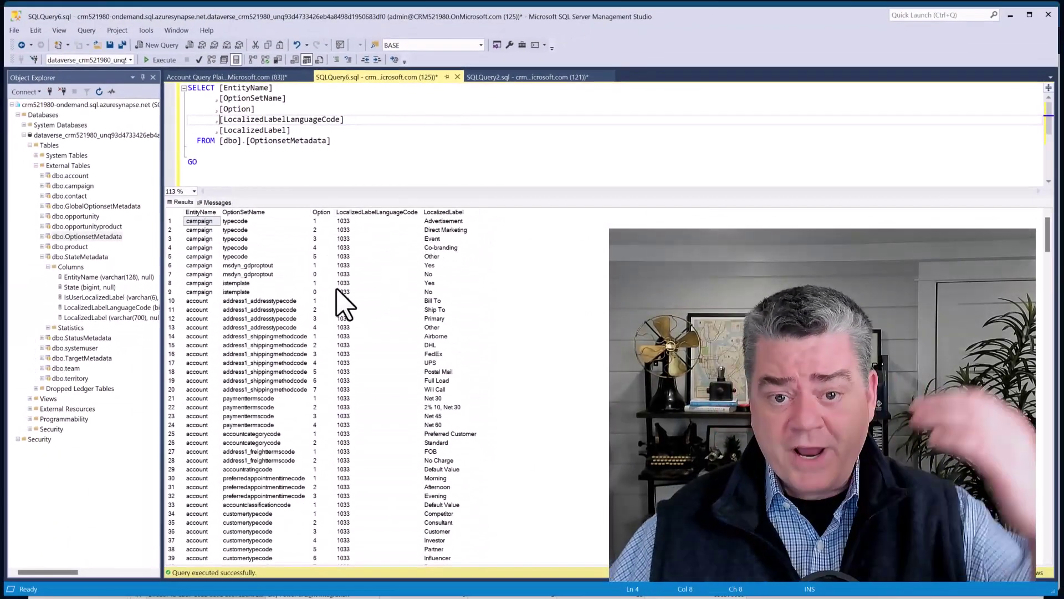
Return to Account Query Plain.sql and its results with numeric code columns
click(245, 79)
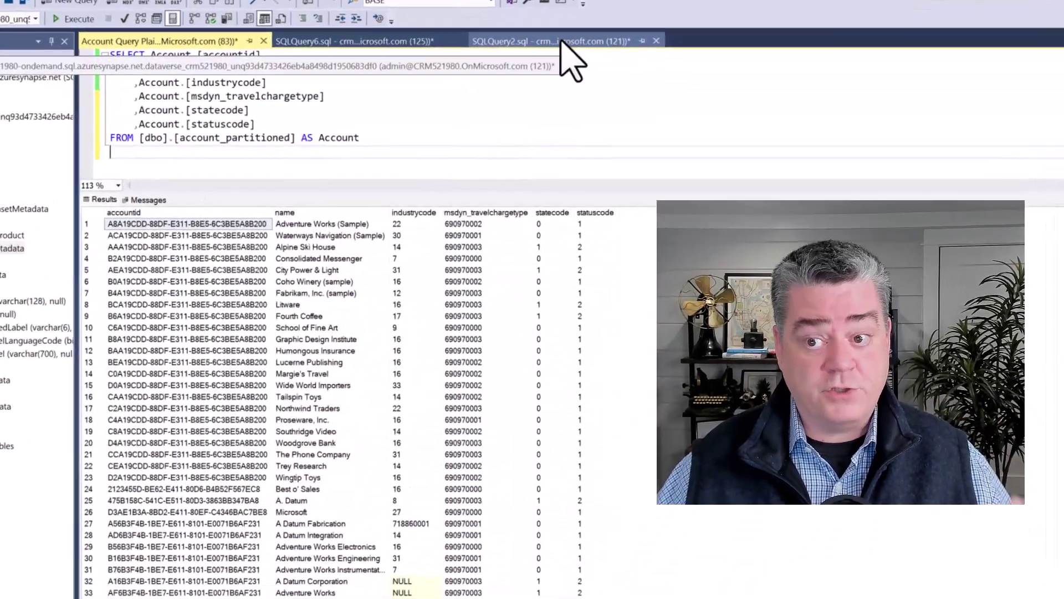
In SQLQuery2.sql, highlight StateMetadata, StatusMetadata, OptionsetMetadata and GlobalOptionsetMetadata in the LEFT JOINs
click(561, 42)
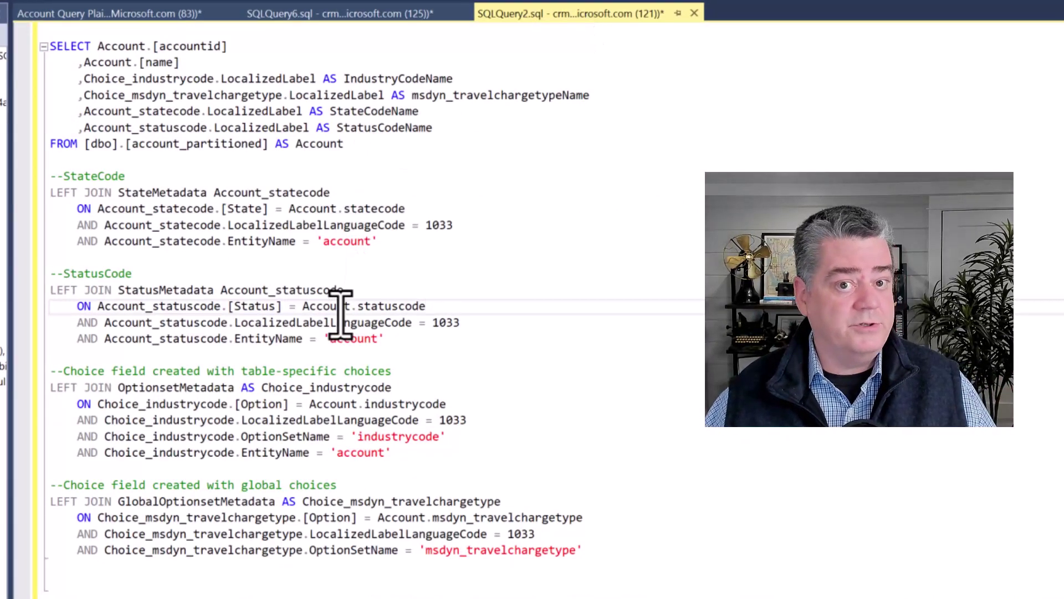
double_click(183, 192)
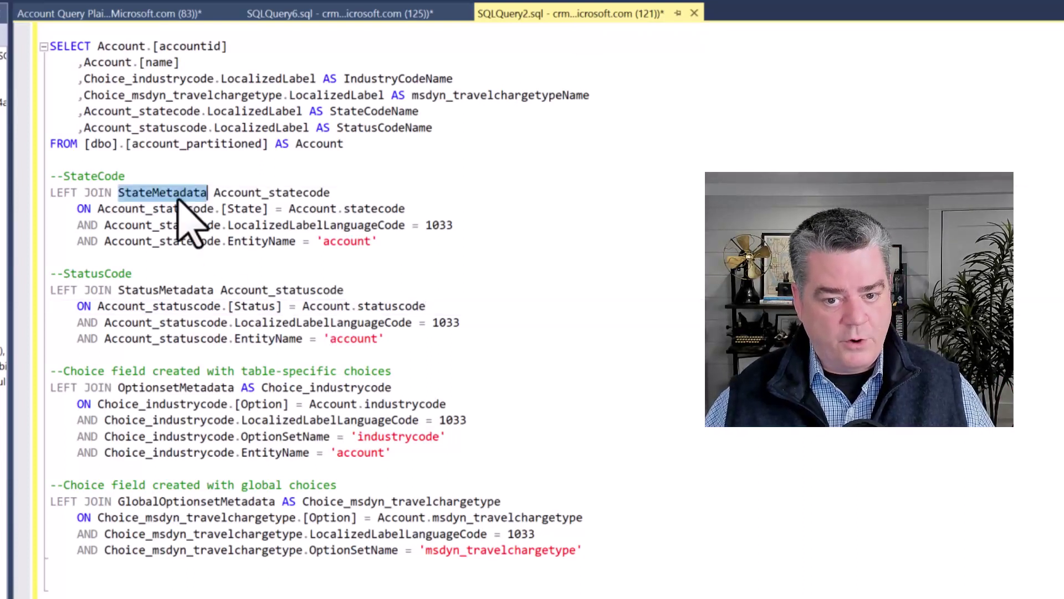
double_click(172, 290)
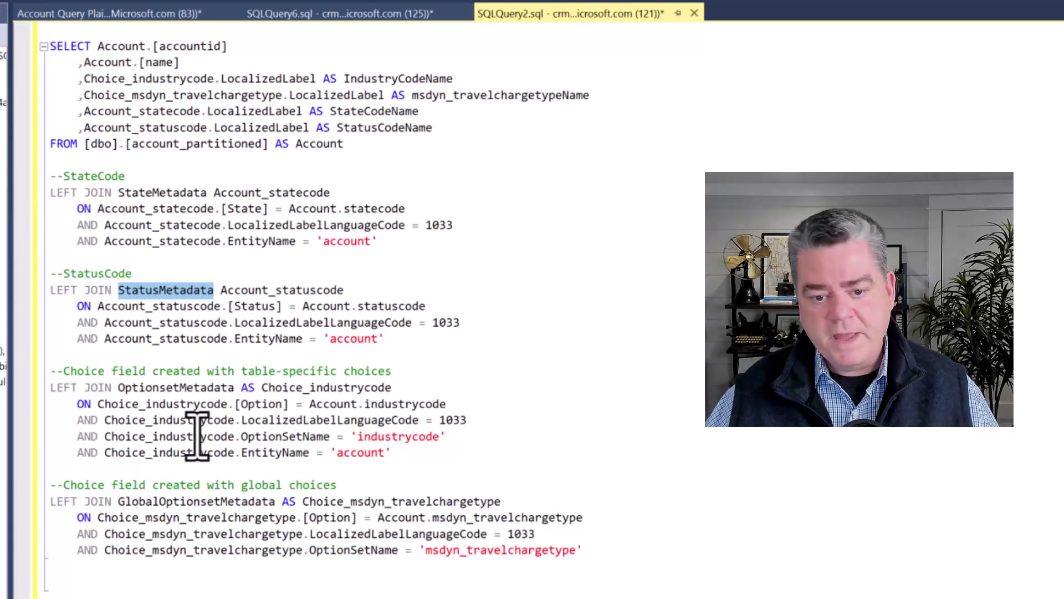
double_click(190, 387)
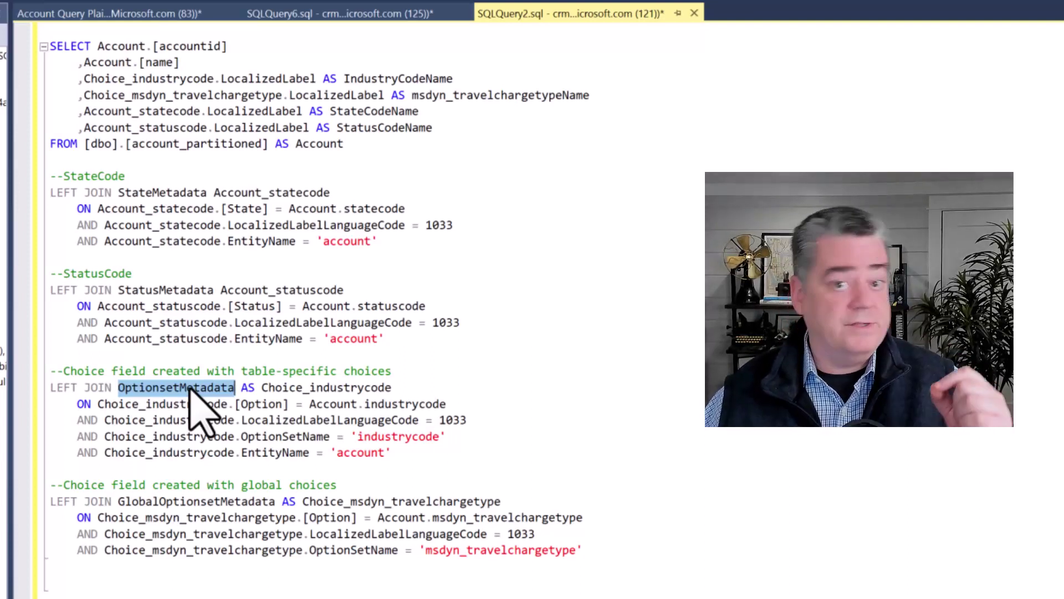
double_click(198, 502)
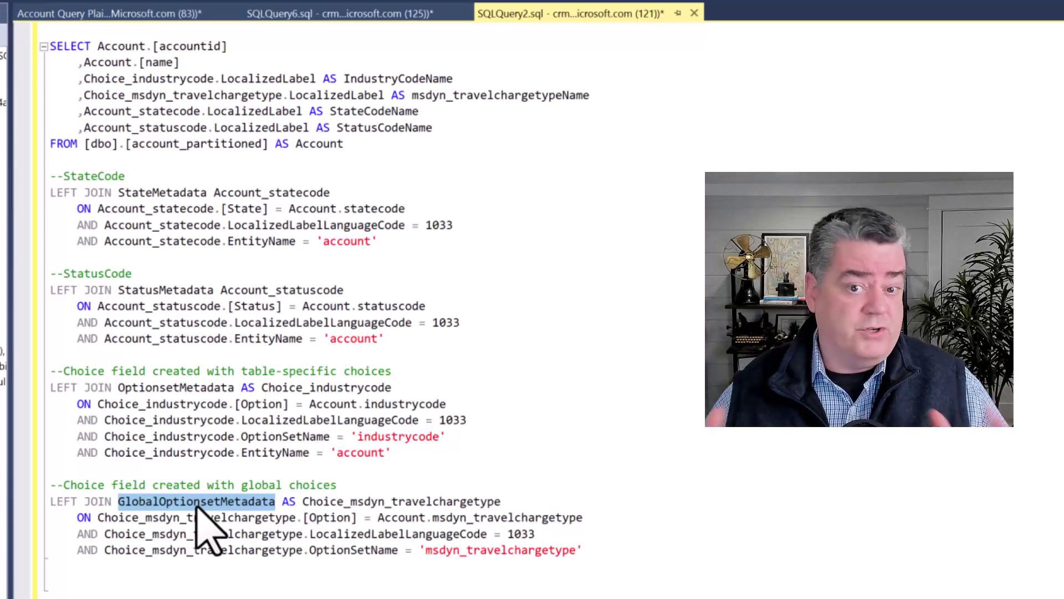
Run the joined query to list 106 accounts with text labels, then select the whole query
key(Up)
key(Up)
key(Up)
key(Up)
key(Up)
key(Up)
key(Up)
key(Up)
key(Up)
key(Up)
key(Up)
key(Up)
key(Up)
key(Up)
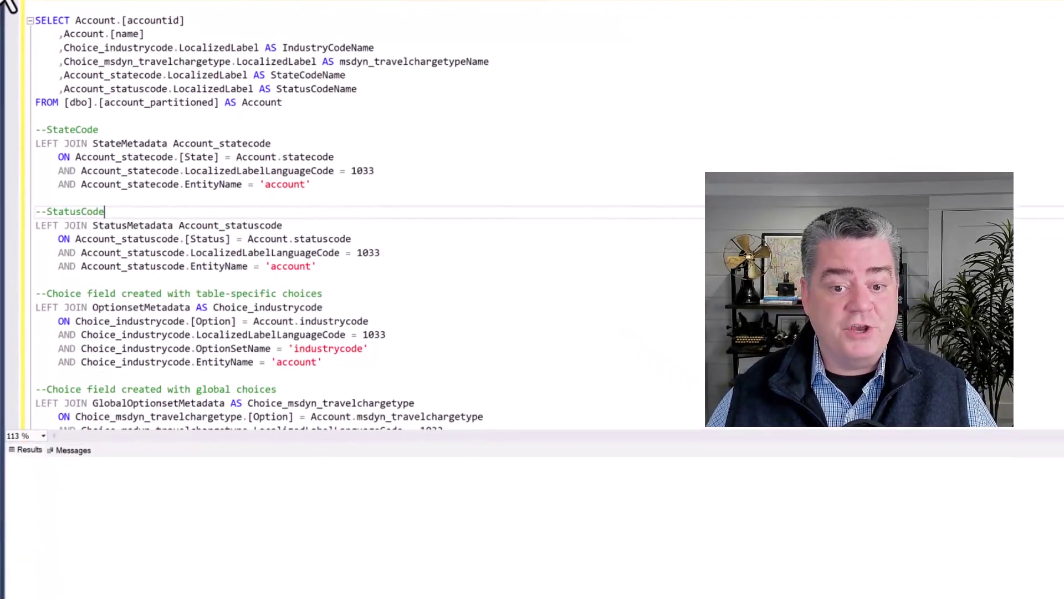
key(F5)
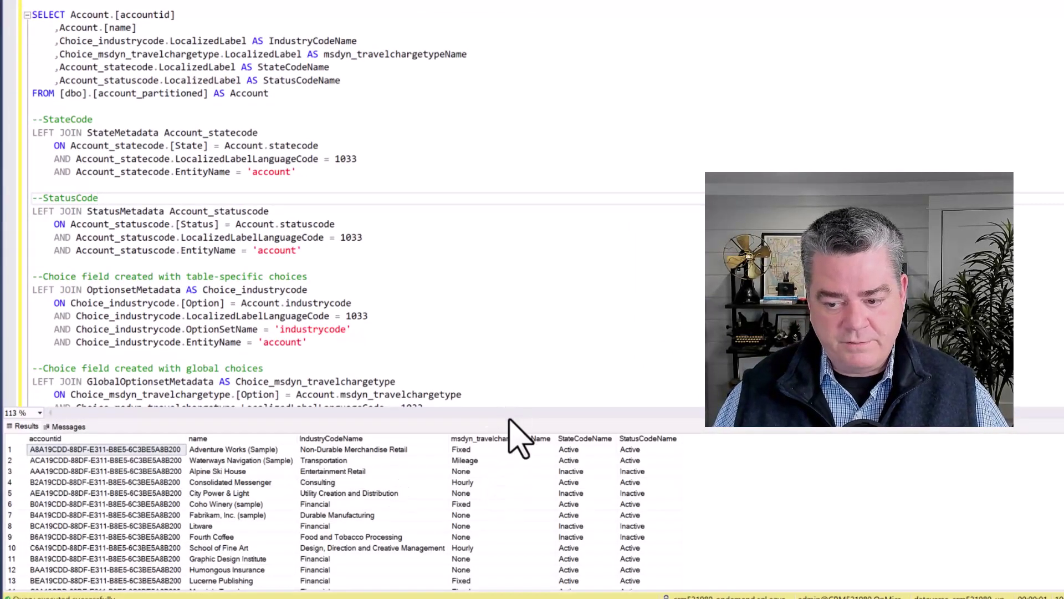
drag(510, 421, 497, 128)
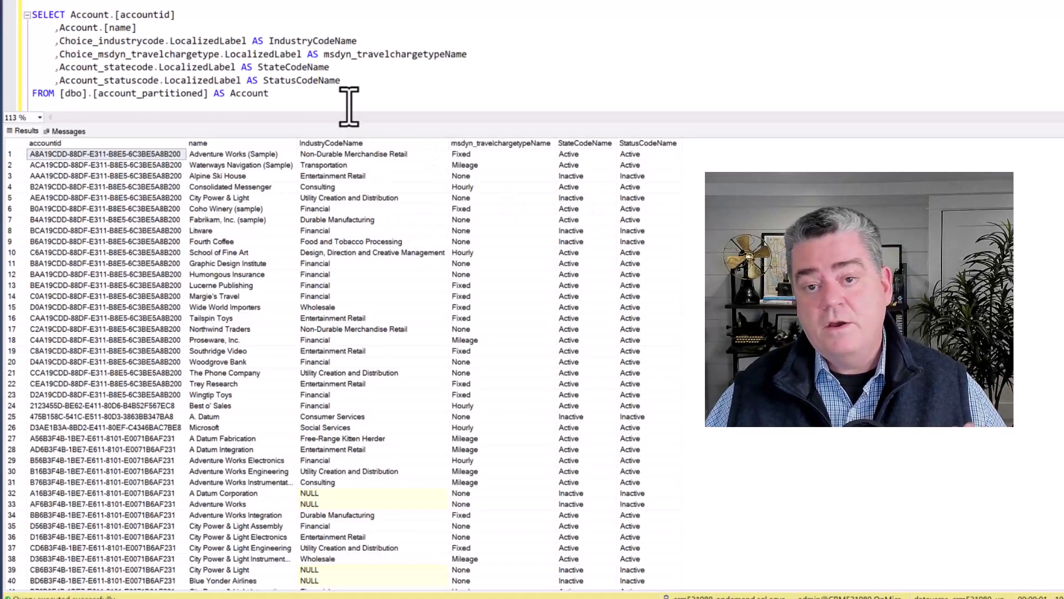
click(46, 7)
text(-- Choice field created with global choices LEFT JOIN GlobalOptionsetMetadata AS Choice_msdyn_travelchargetype     ON Choice_msdyn_travelchargetype.[Option] = Account.msdyn_travelchargetype     AND Choice_msdyn_travelchargetype.LocalizedLabelLanguageCode = 1033     AND Choice_msdyn_travelchargetype.OptionSetName = 'msdyn_travelchargetype')
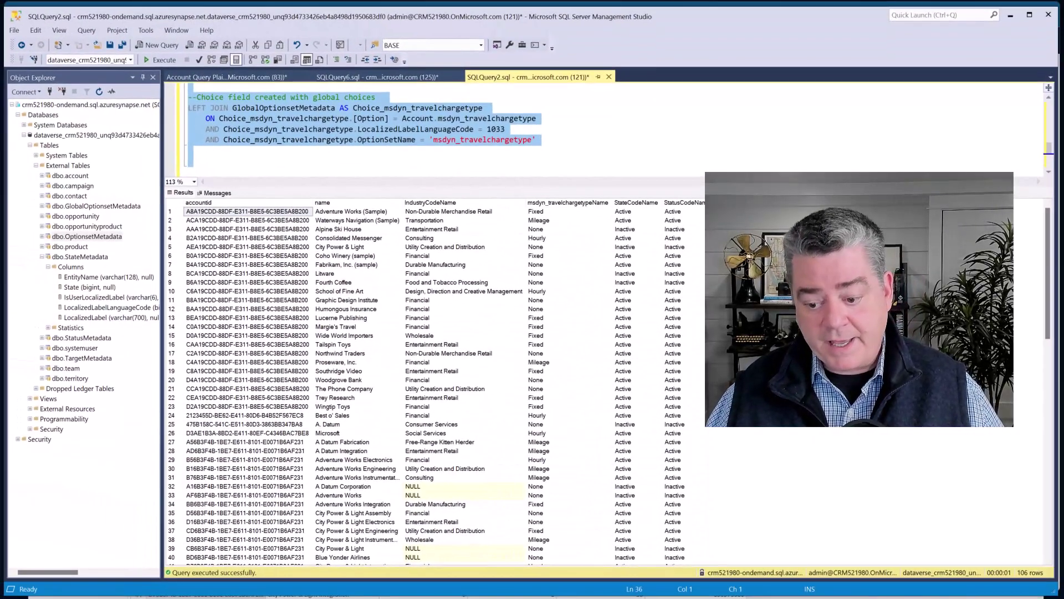
In the Advanced Editor, delete the navigation and column-selection steps and make the query return Source
click(571, 560)
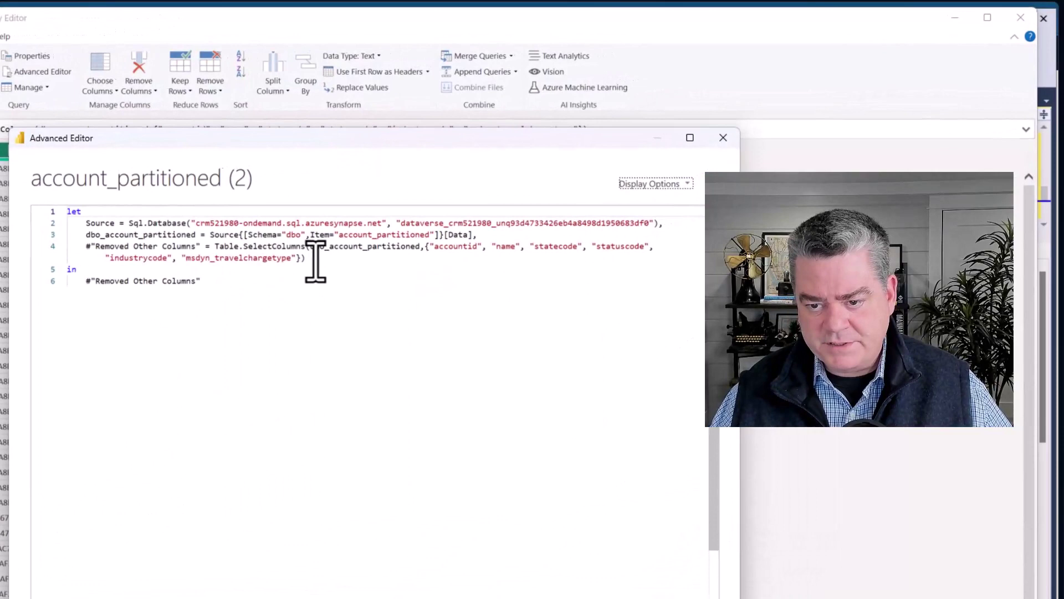
drag(313, 258, 8, 238)
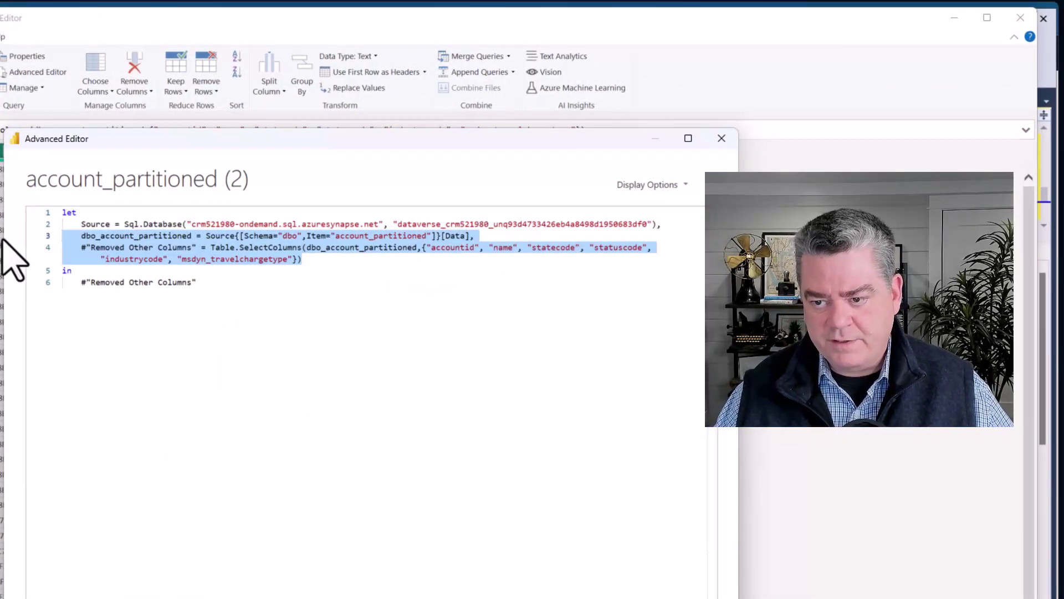
key(Delete)
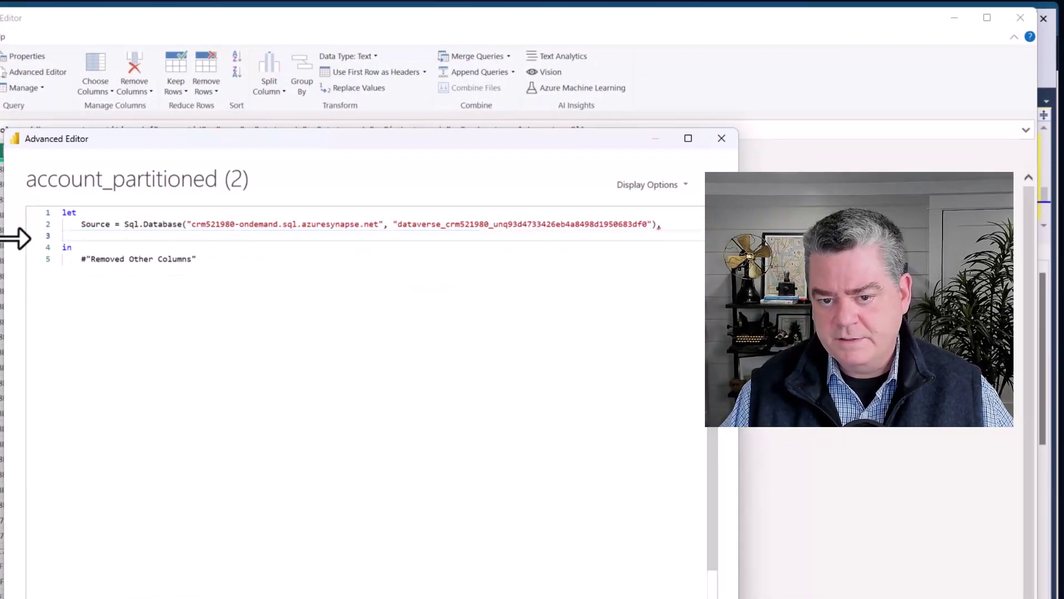
key(Down)
key(Down)
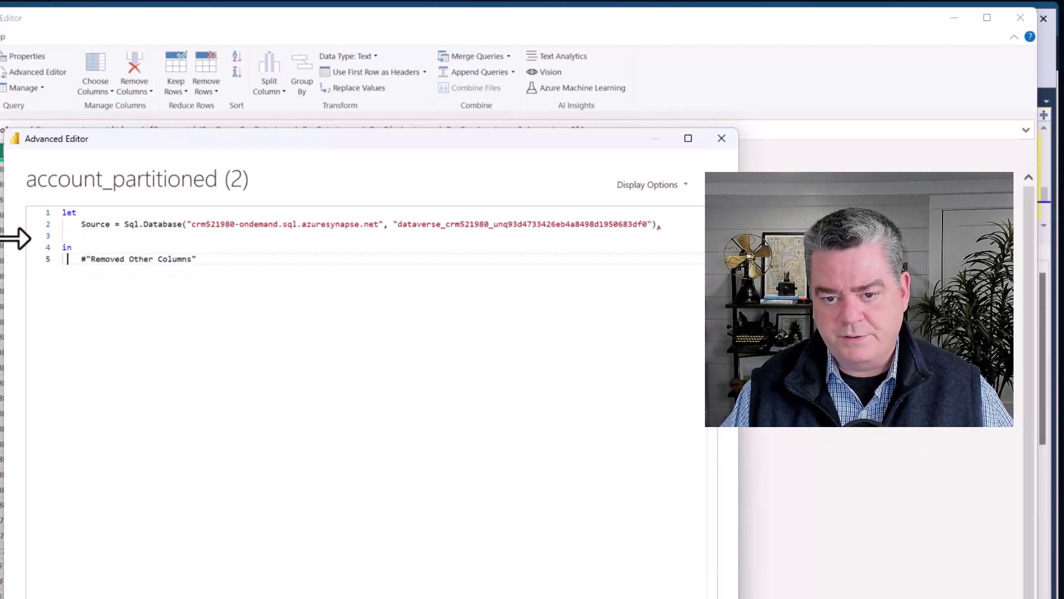
key(Home)
key(shift+End)
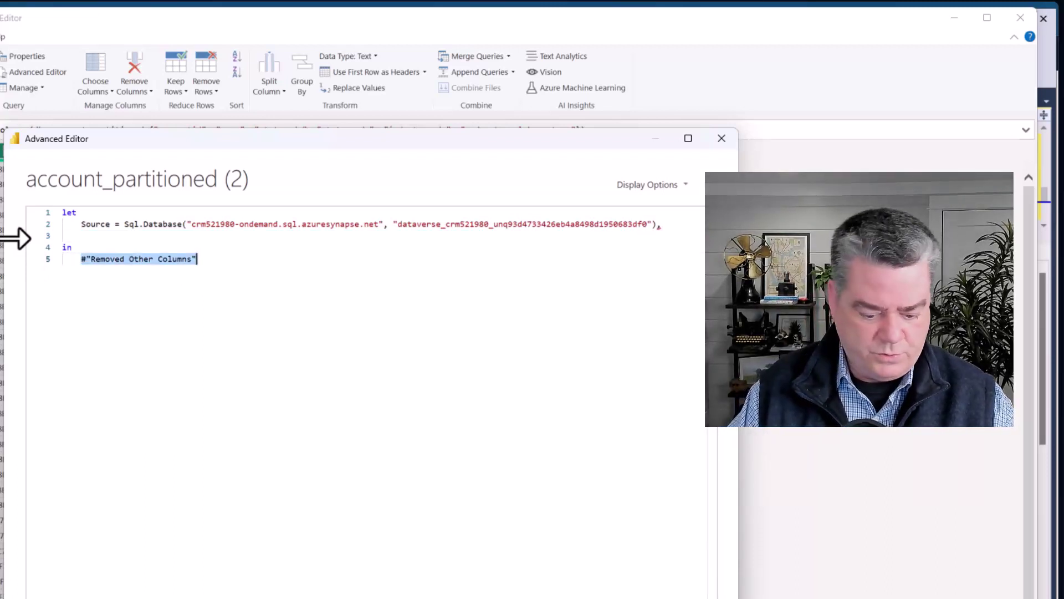
text(Source)
key(Escape)
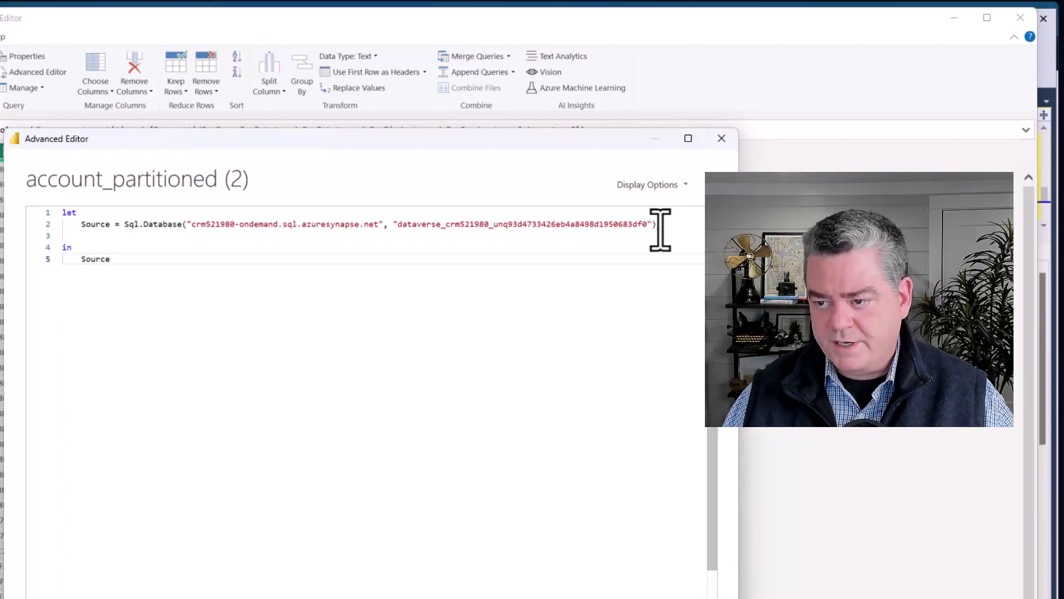
Add a [Query="..."] option to Sql.Database and paste the joined SQL into it
click(660, 227)
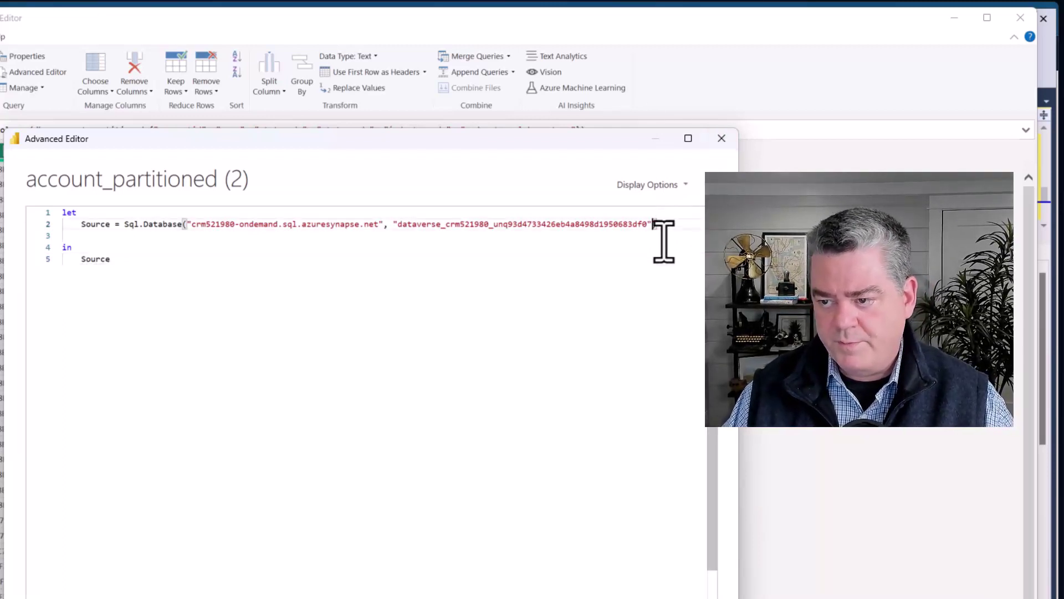
key(Return)
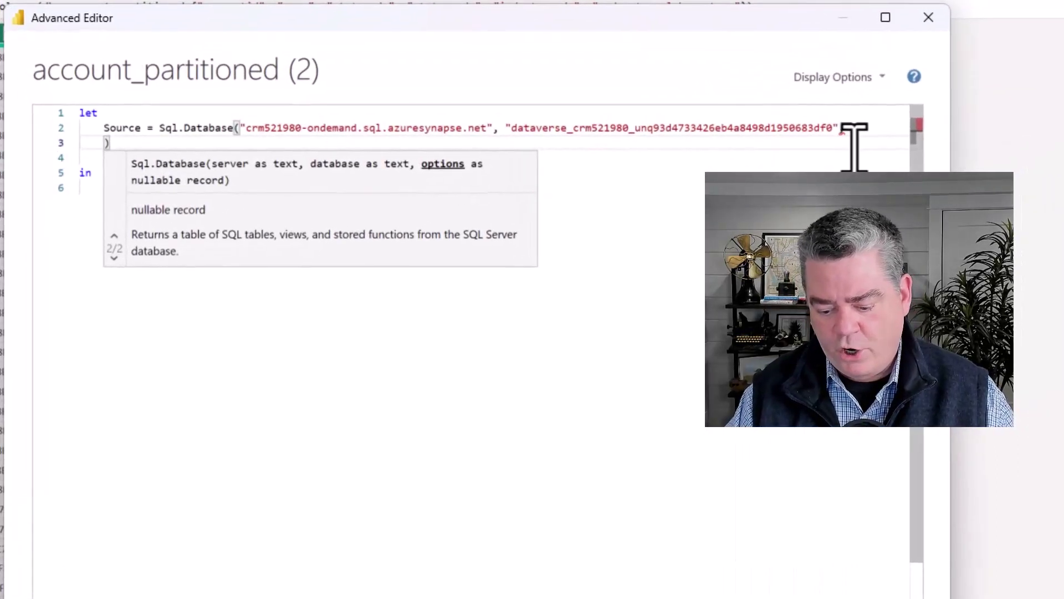
text([Query=)
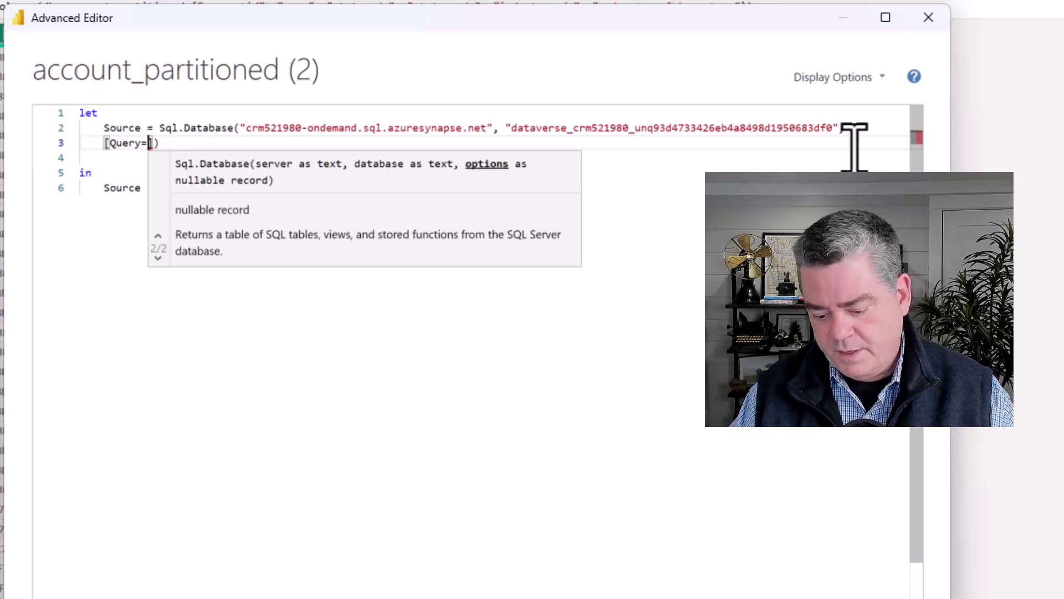
text(")
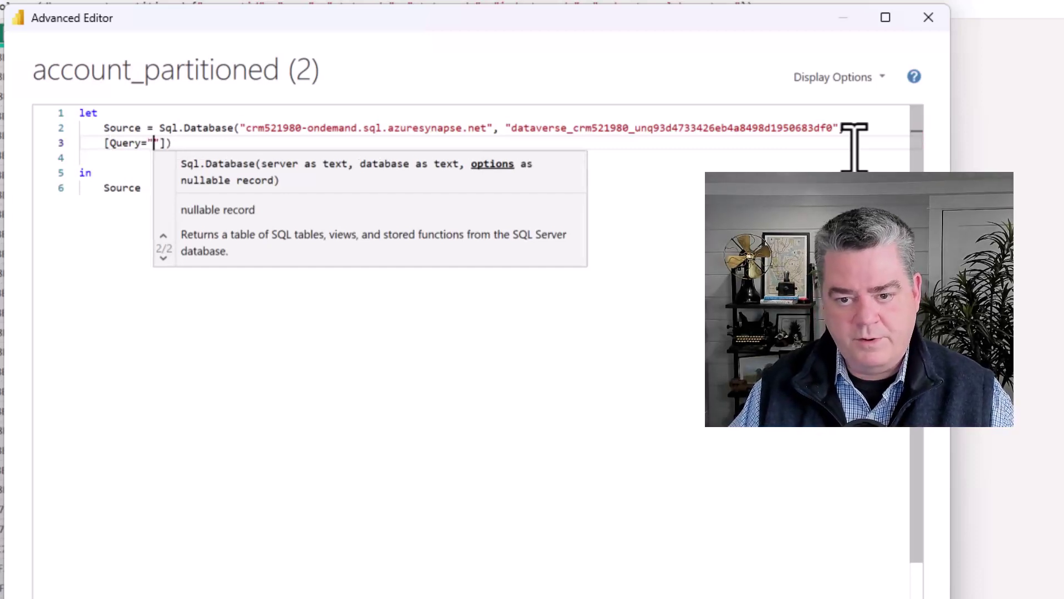
key(Return)
key(Return)
key(Return)
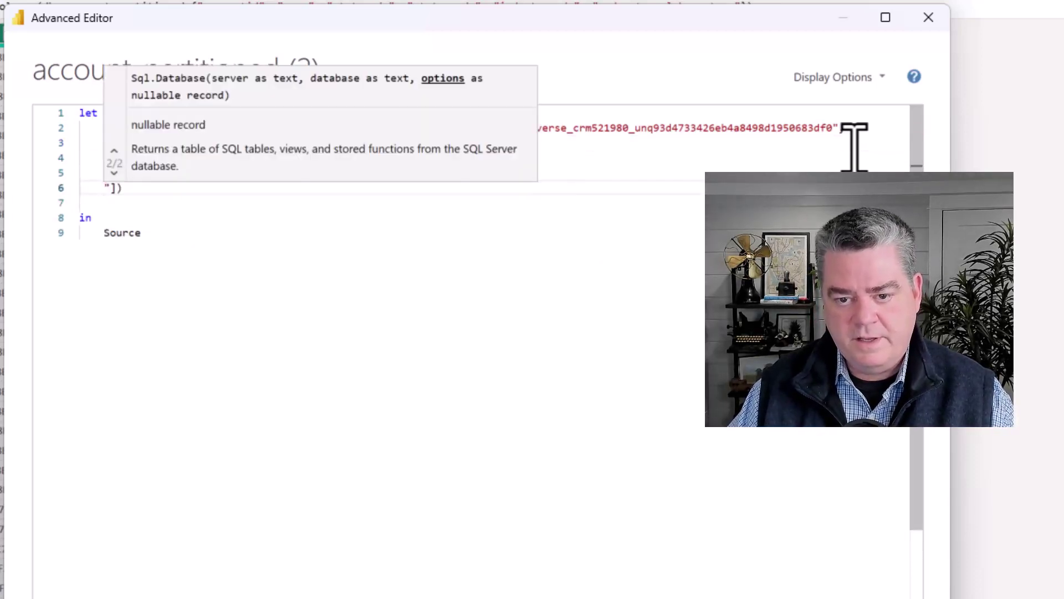
key(Escape)
click(151, 159)
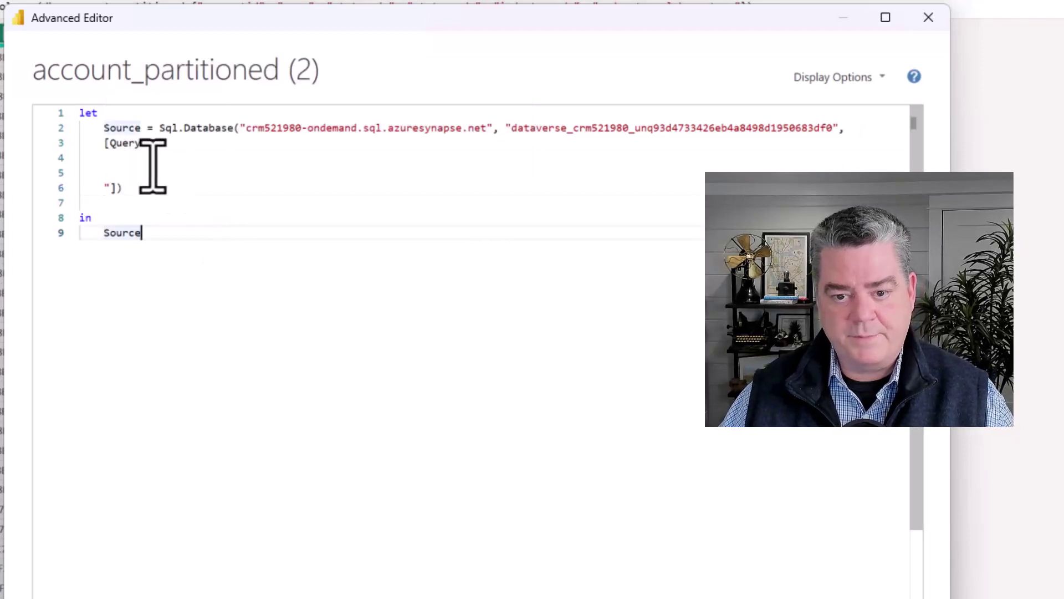
key(ctrl+v)
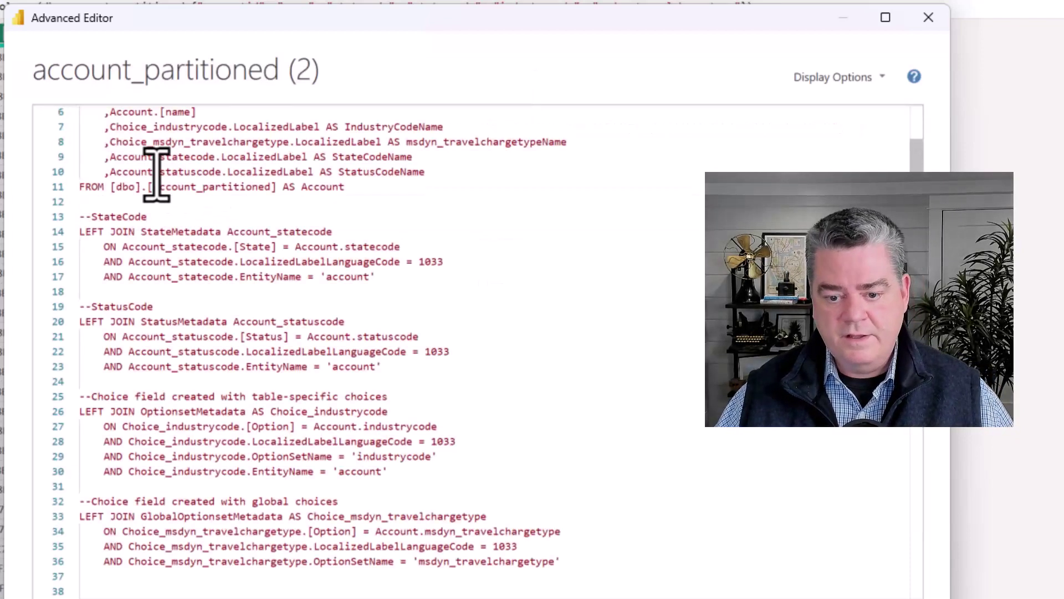
scroll(221, 238, up, 2)
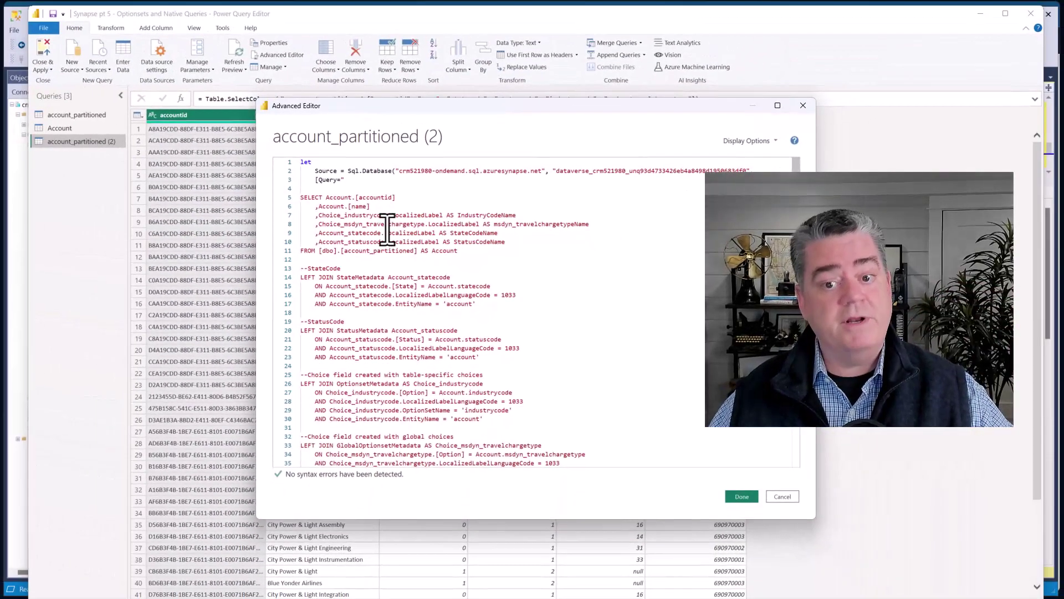
Save the query code, then approve the native query permission and run it
click(741, 496)
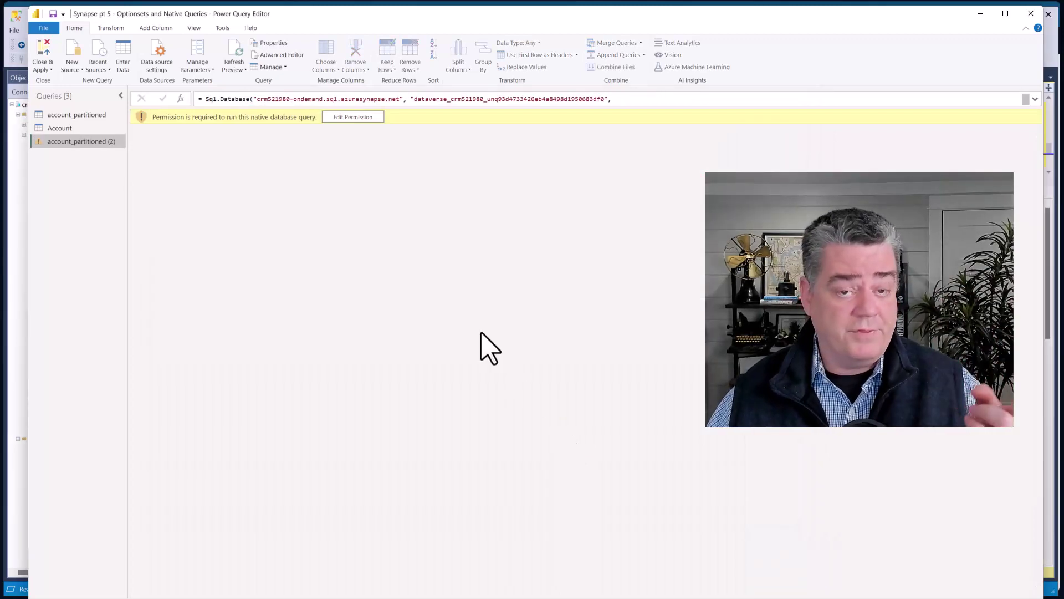
click(358, 117)
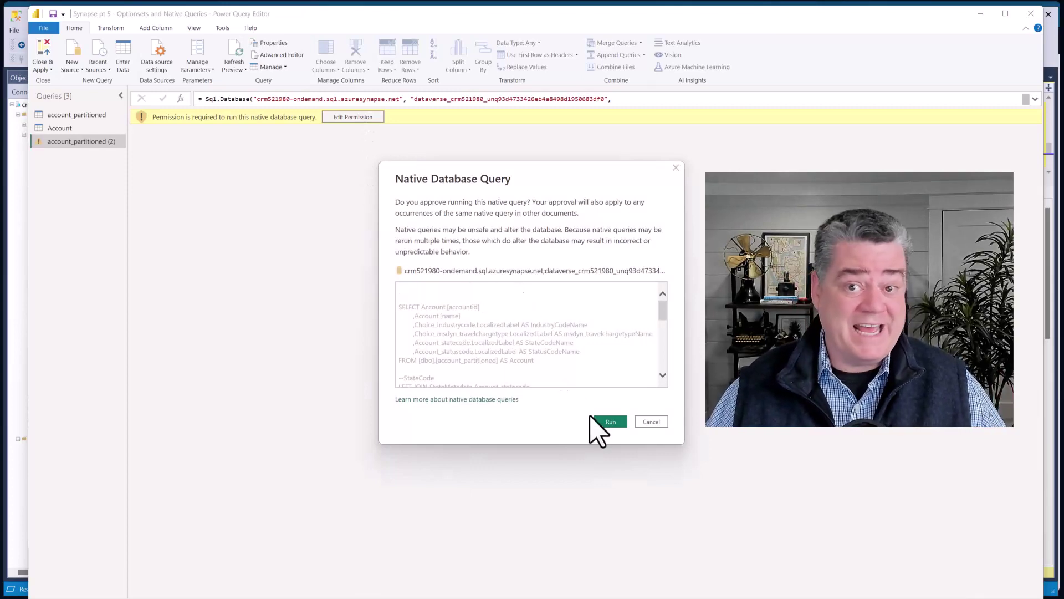
click(612, 421)
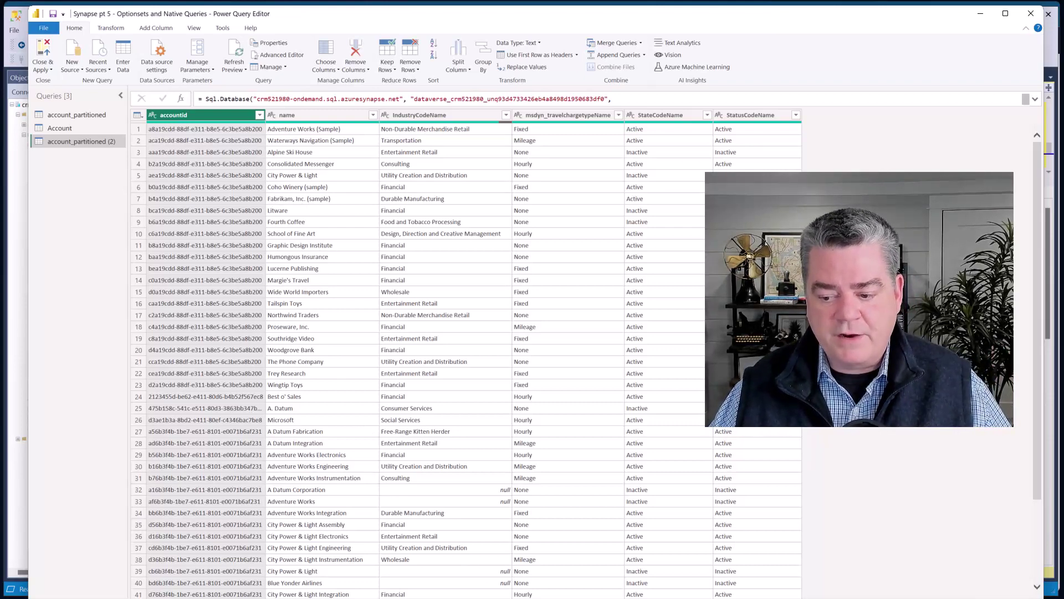
key(alt+Tab)
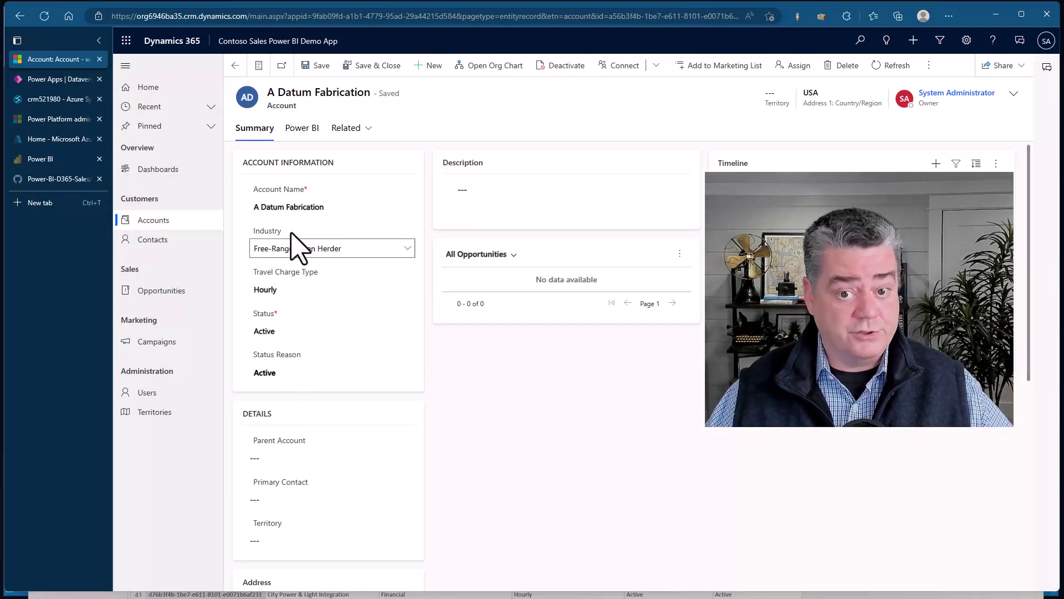
Use Level up to show field logical names like industrycode and statuscode, then clear them
click(798, 16)
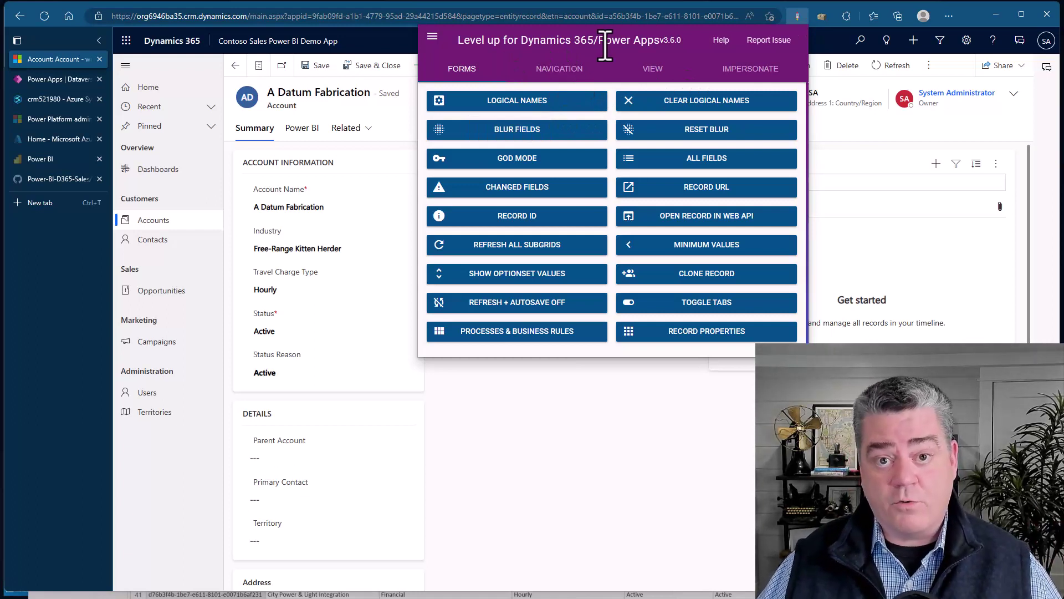
click(541, 104)
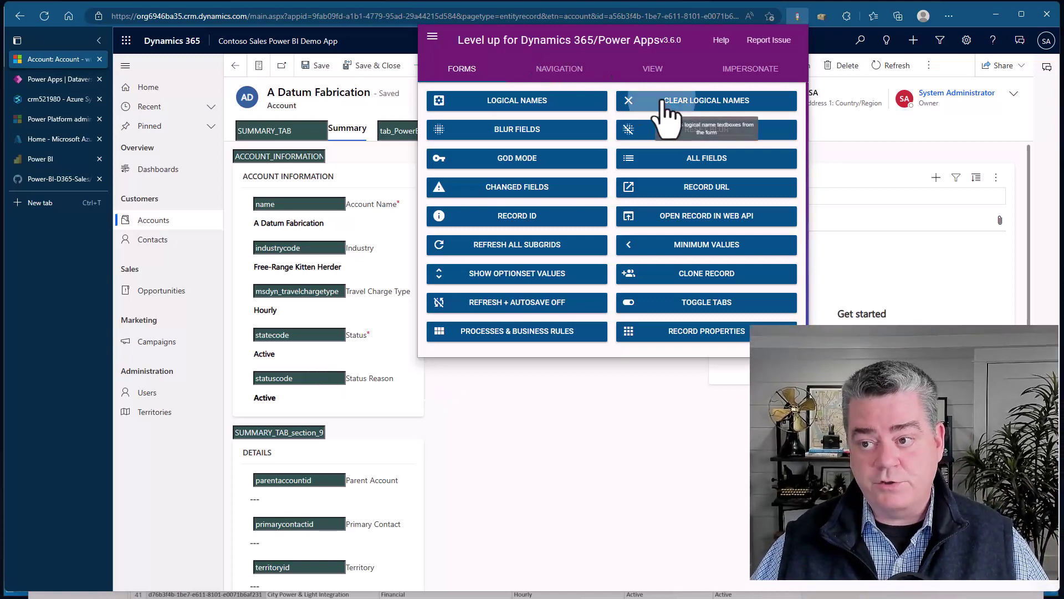
click(656, 106)
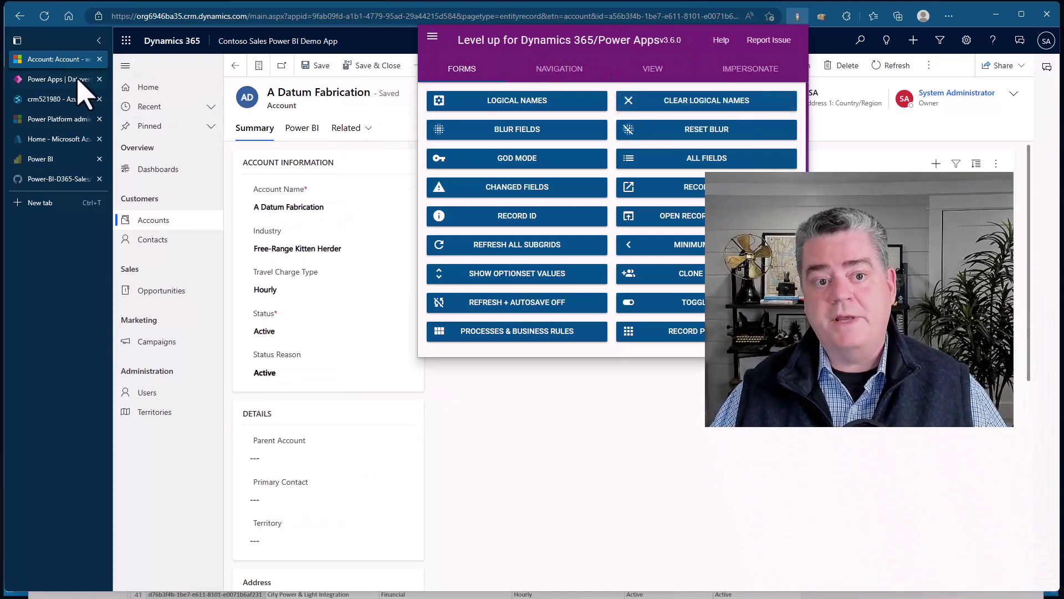
In the Account table columns, view the Industry column's choices, then close its details
click(70, 80)
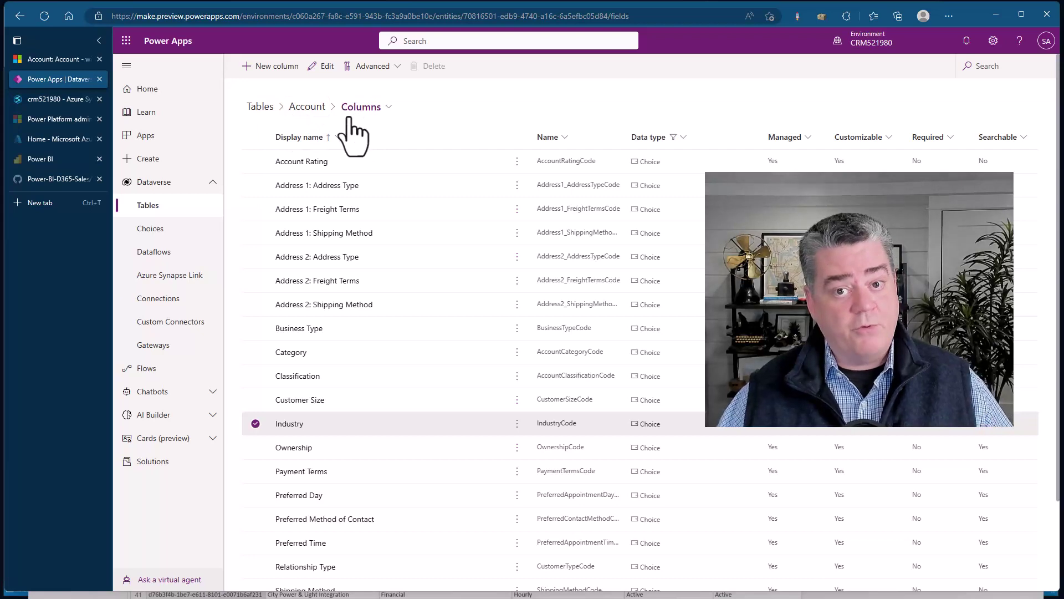
click(297, 428)
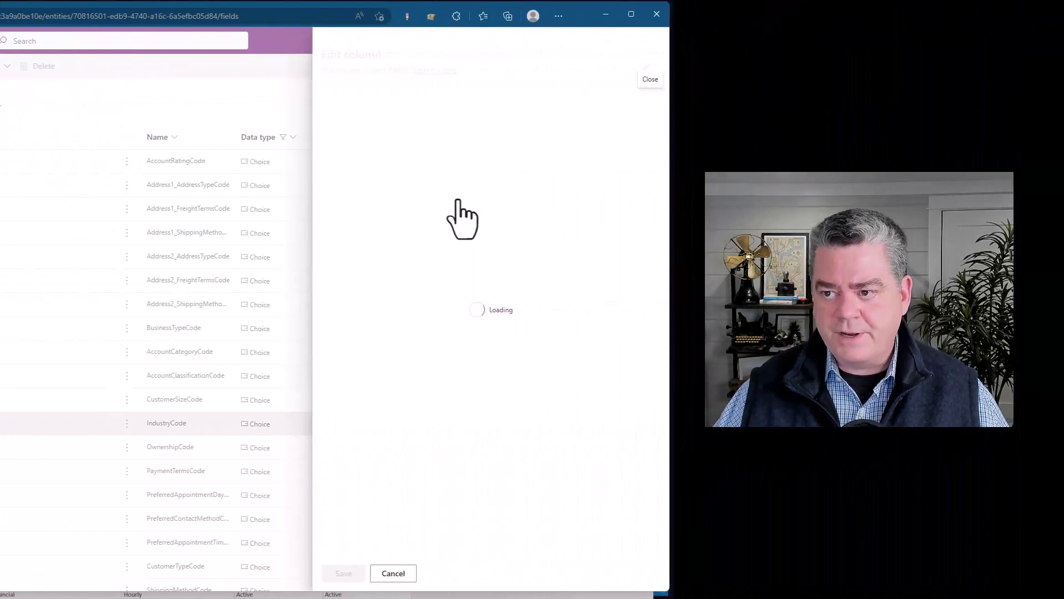
scroll(504, 143, down, 1)
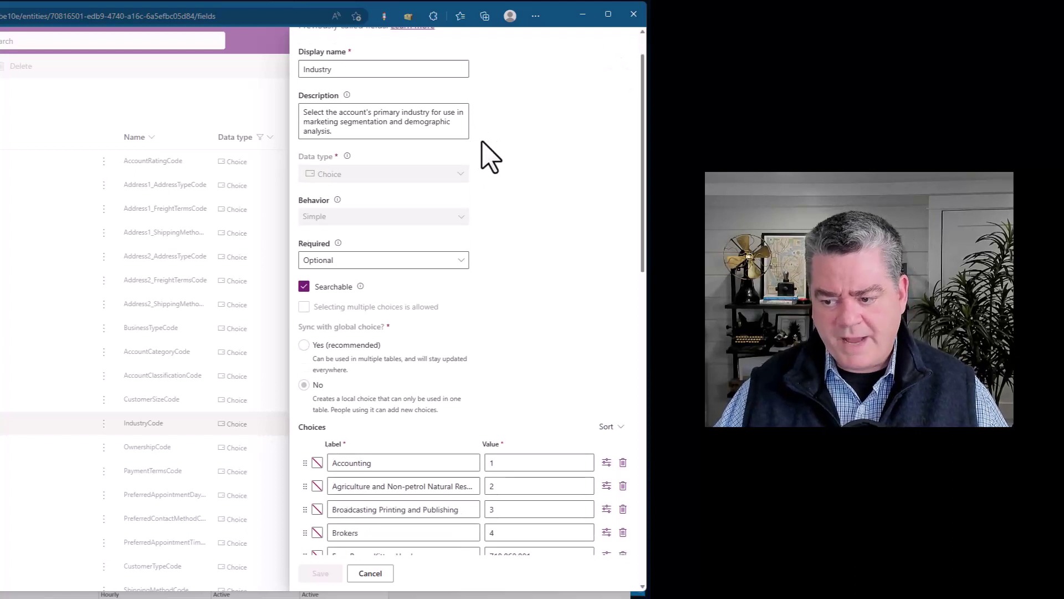
scroll(443, 166, down, 5)
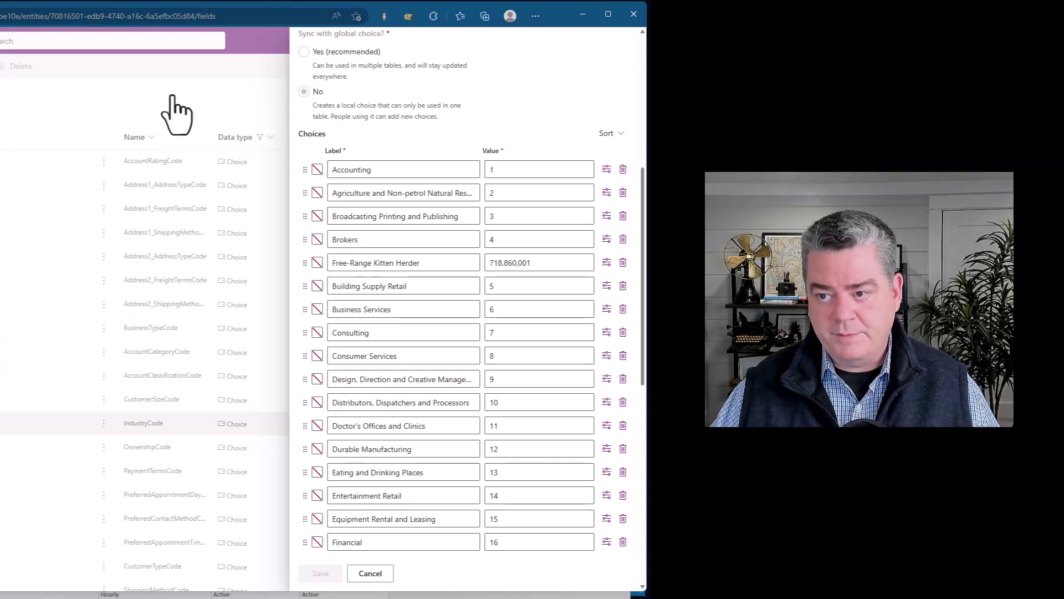
click(174, 112)
scroll(19, 316, down, 1)
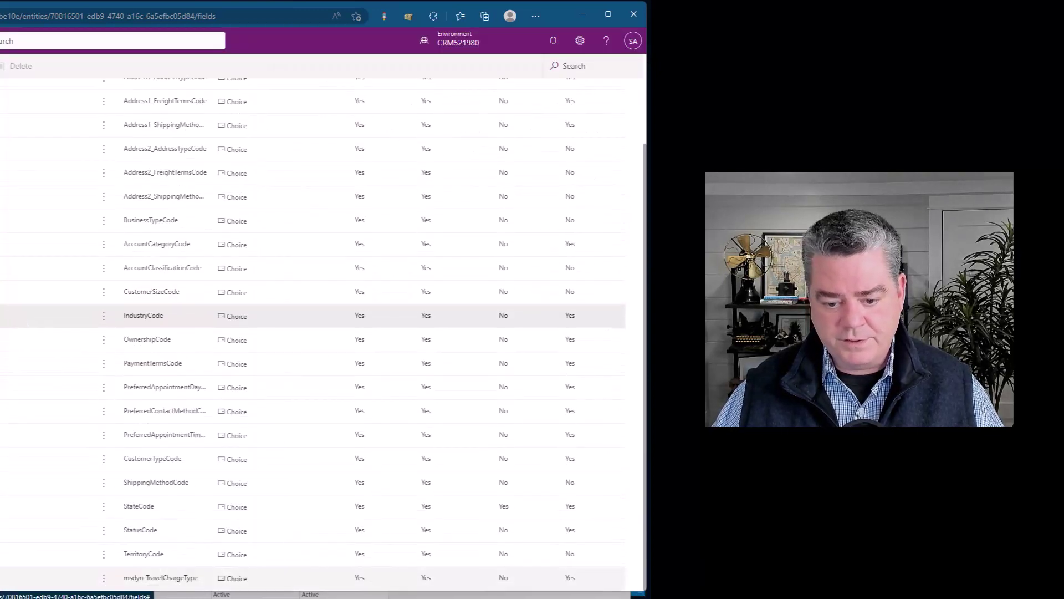
Open Travel Charge Type to see its global choice sync and schema name msdyn_TravelChargeType
click(163, 306)
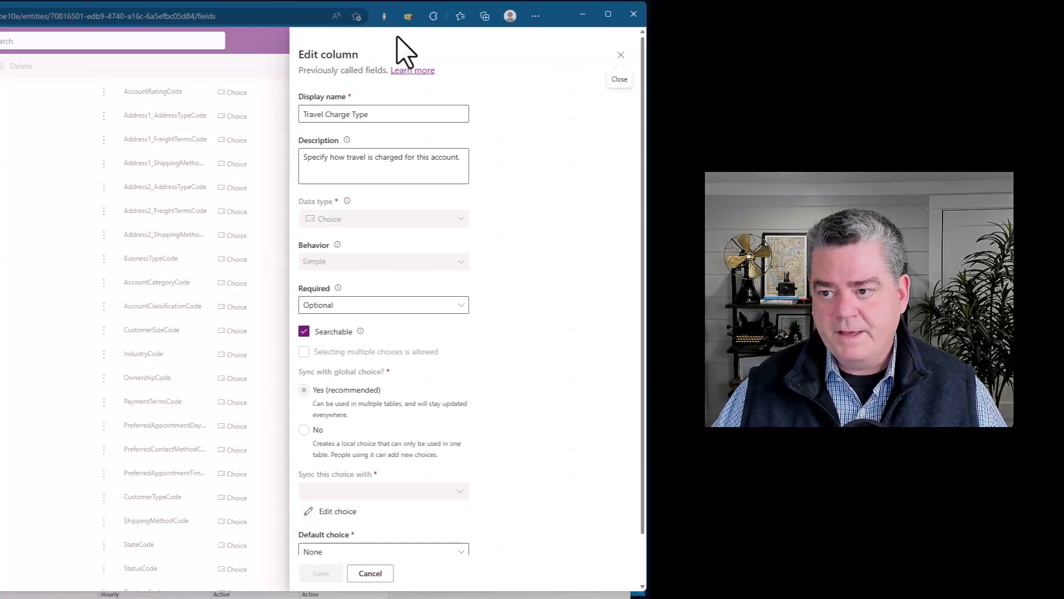
scroll(501, 102, down, 1)
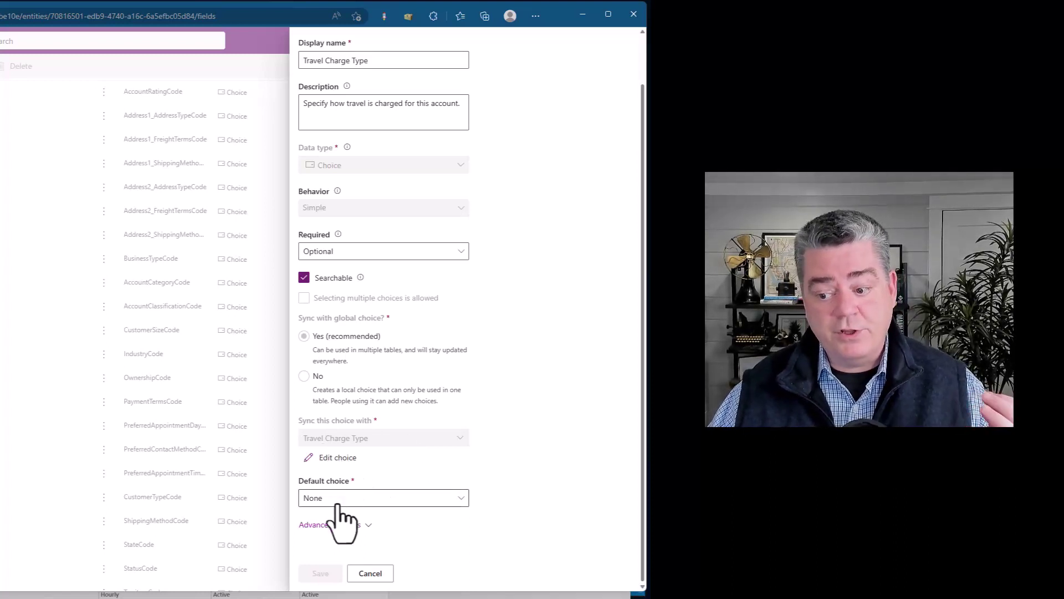
scroll(562, 409, down, 3)
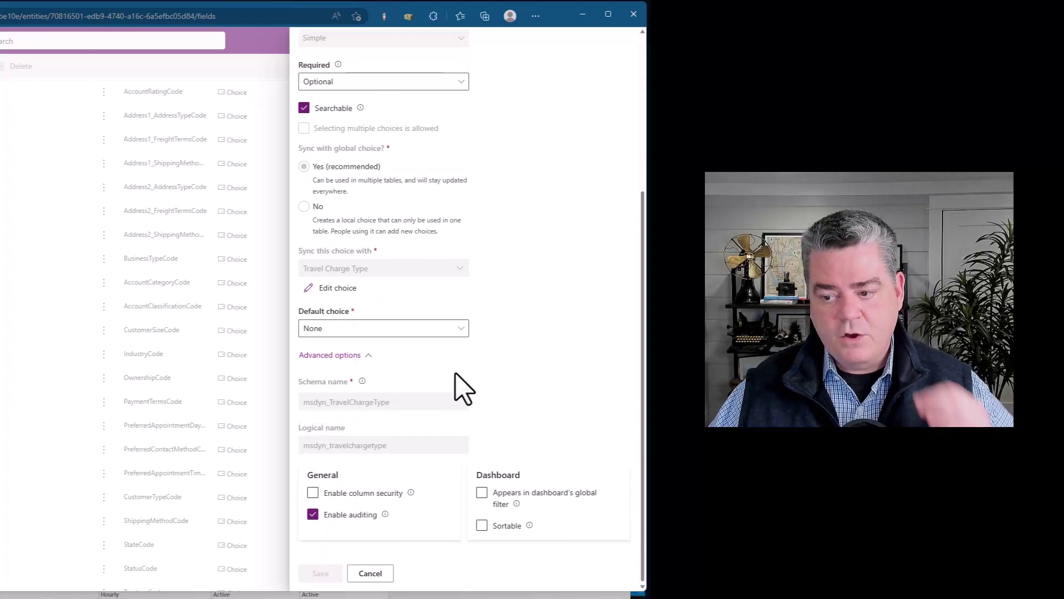